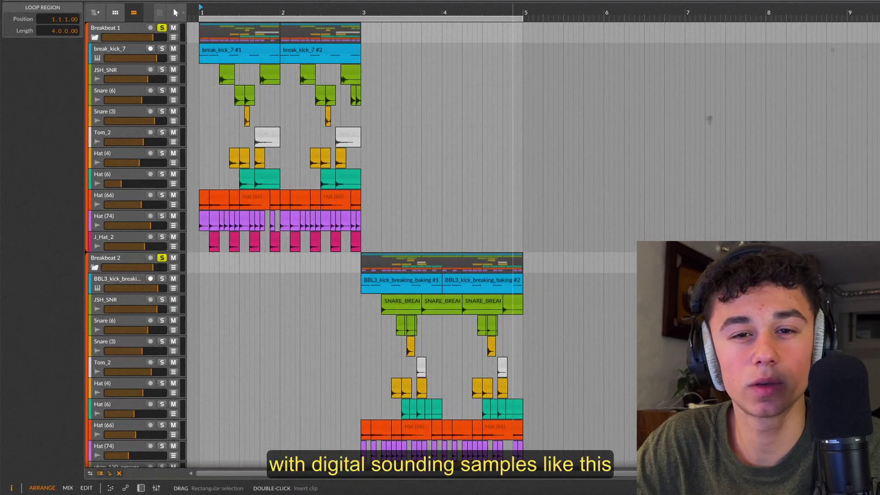
Step: Play the Breakbeat 2 drums from bar 3 and scroll up through the track list
click(363, 9)
key(space)
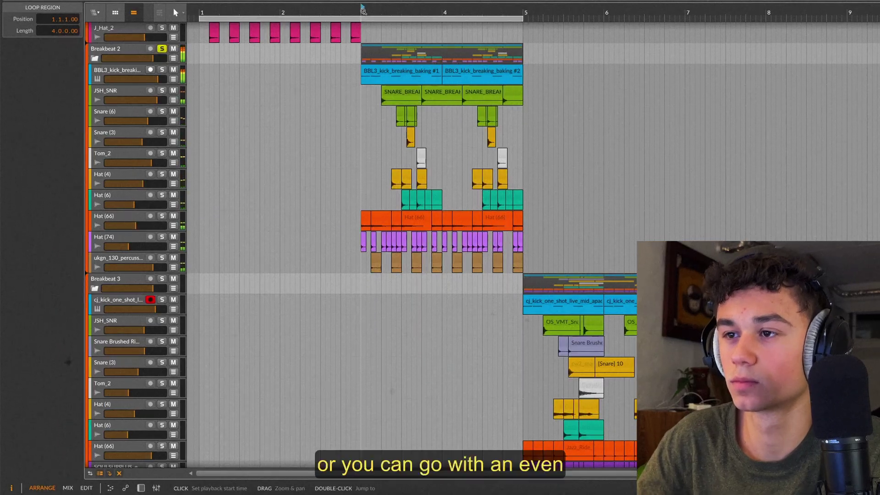
scroll(540, 256, up, 3)
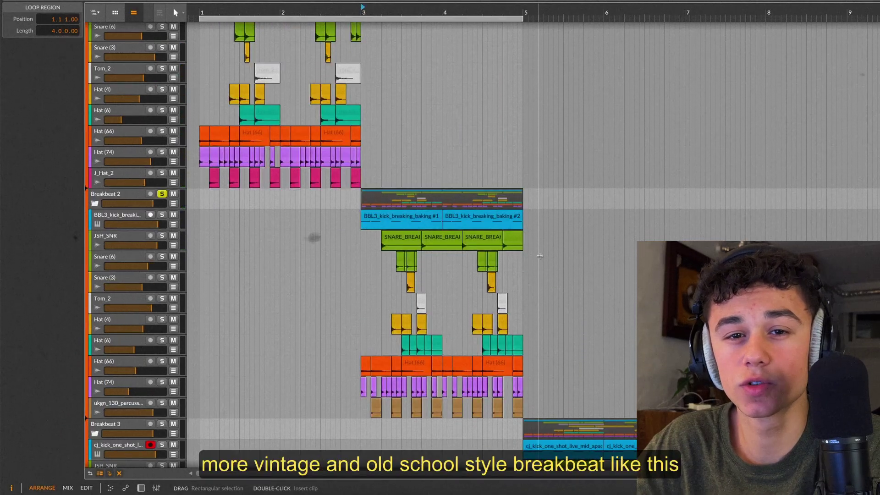
scroll(203, 33, up, 1)
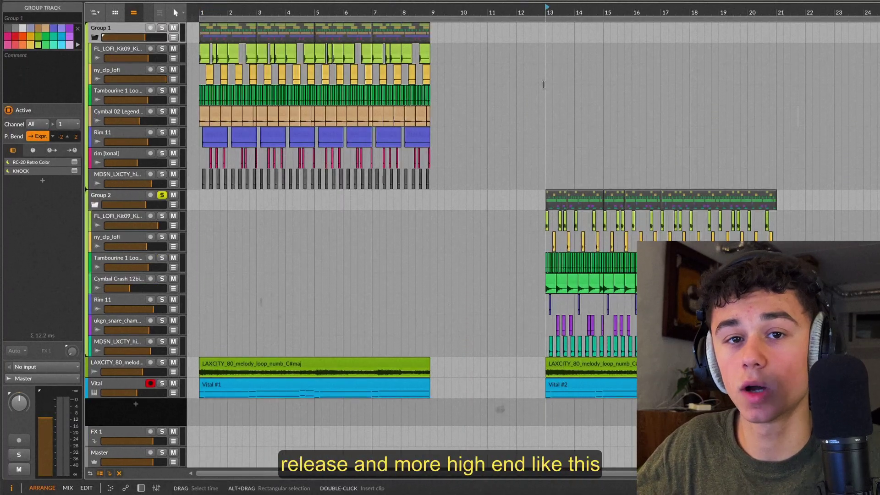
Step: Play Group 2's loop, then solo Group 1 and play it from bar 1
key(space)
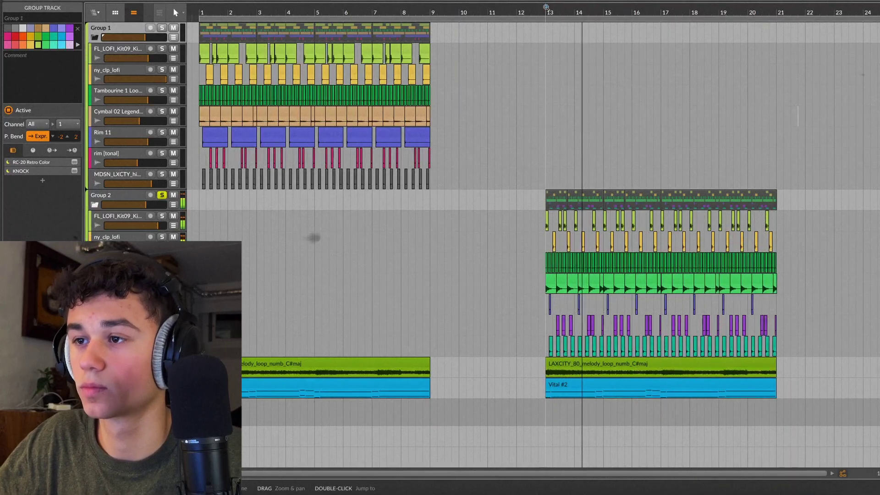
click(162, 28)
key(space)
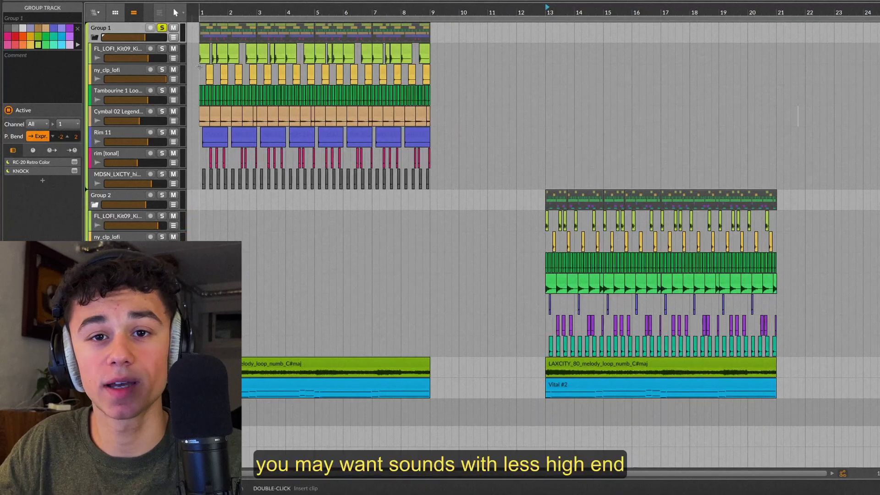
click(196, 10)
key(space)
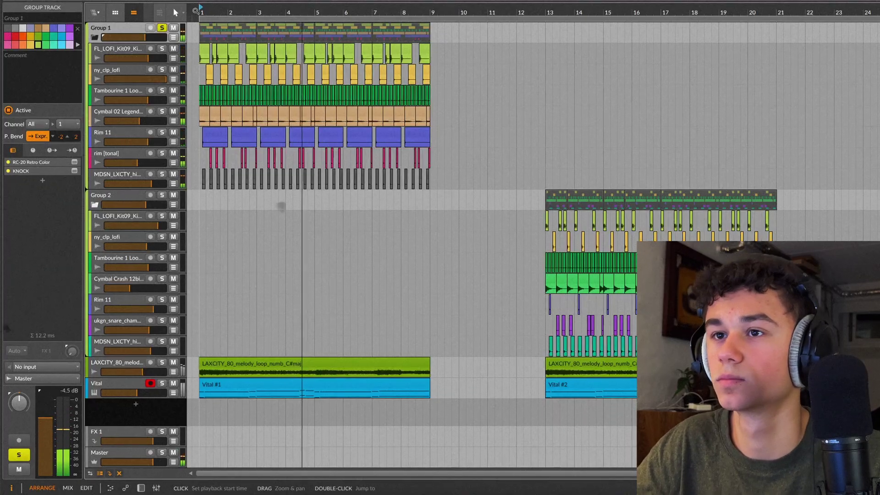
Step: Jump playback ahead to Group 2 at bar 13, then stop
click(524, 55)
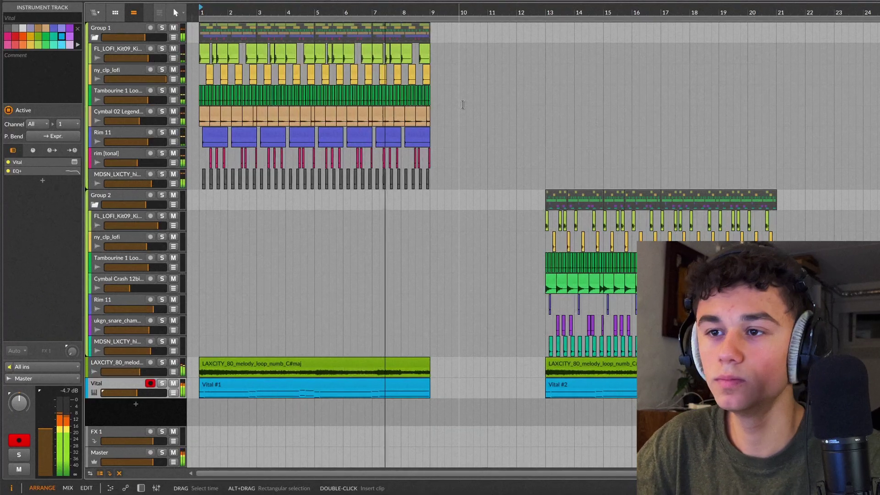
scroll(463, 104, down, 1)
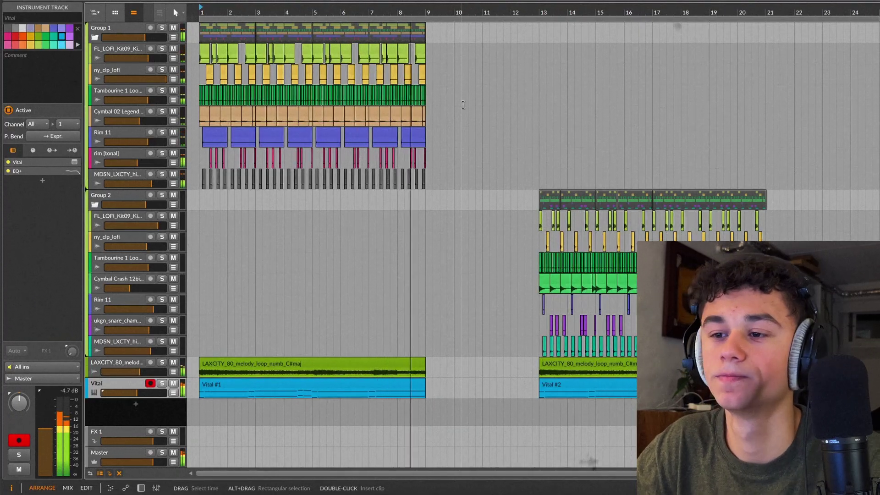
click(543, 59)
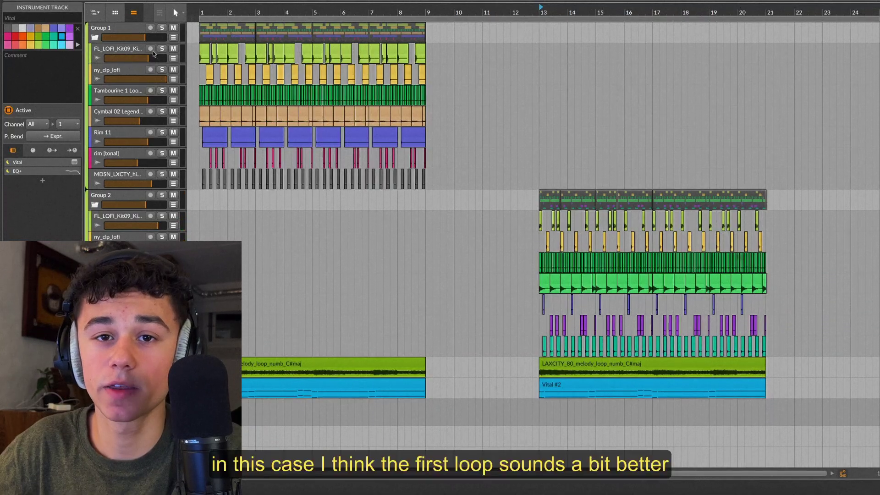
key(space)
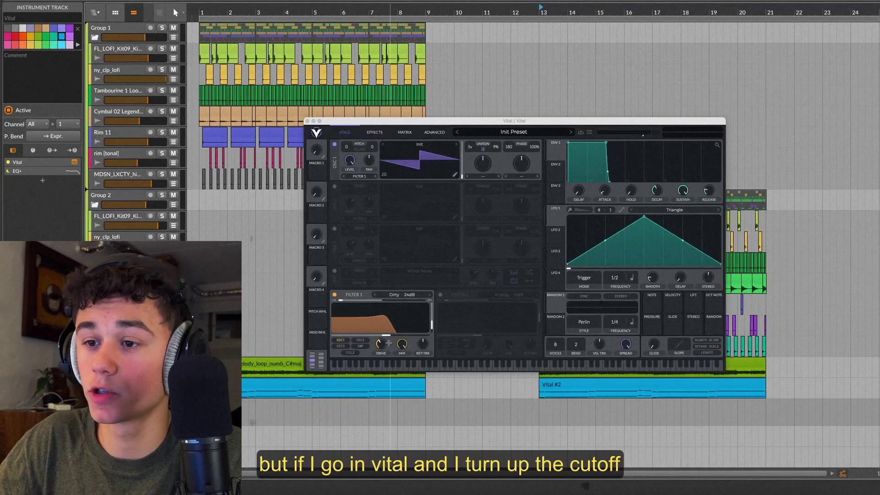
Step: Raise Vital's Filter 1 cutoff to 52.80 semitones and replay from bar 13
drag(385, 336, 412, 338)
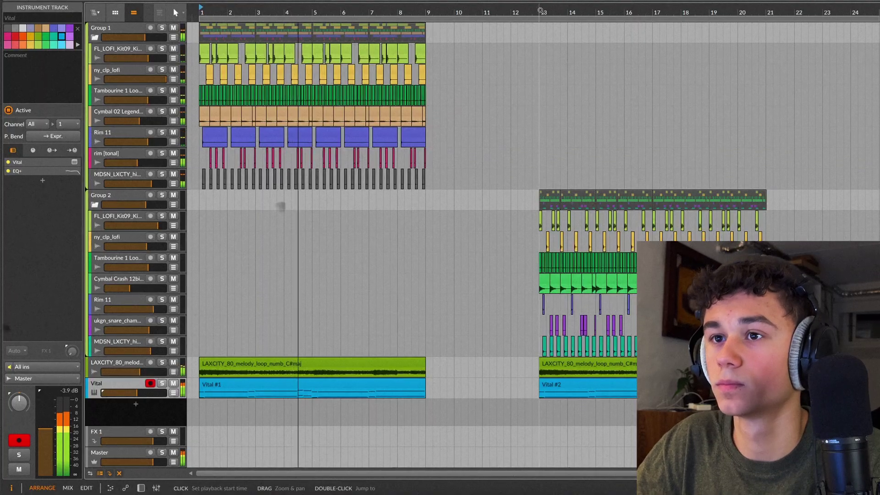
click(541, 11)
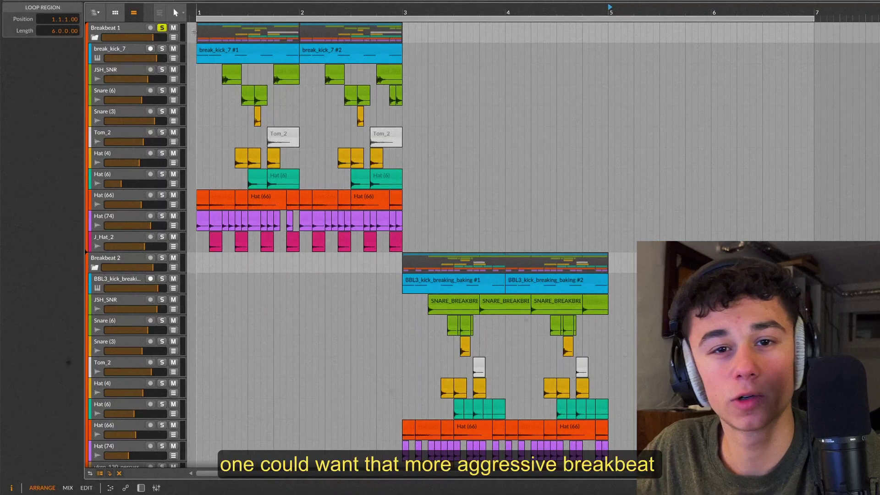
Step: Play the example breakbeats from bar 1 and bar 2.1, including the jungle example, then stop
click(196, 8)
key(space)
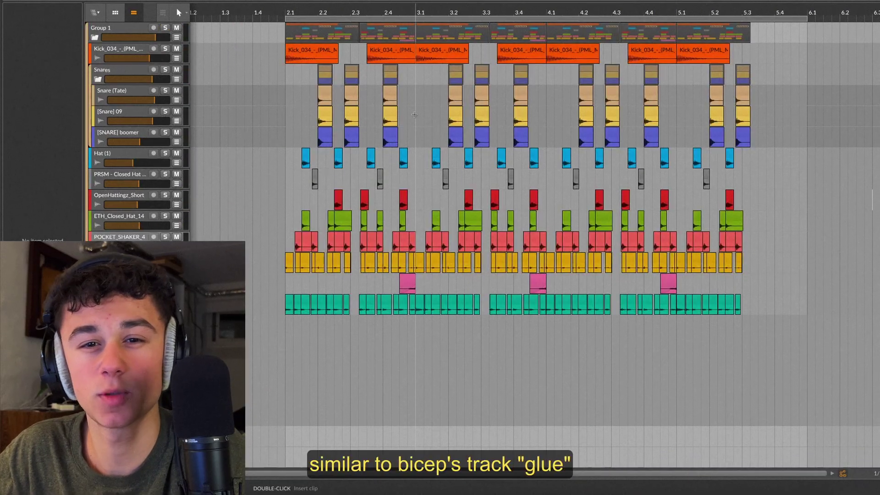
click(286, 10)
key(space)
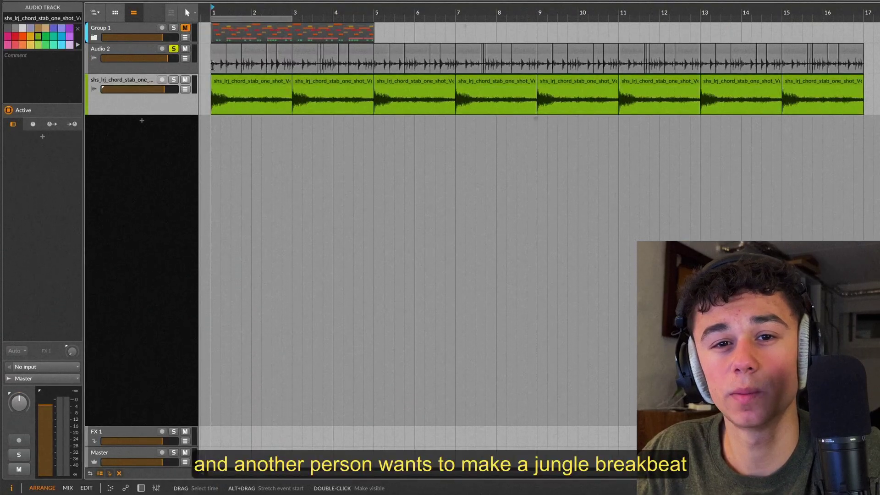
key(space)
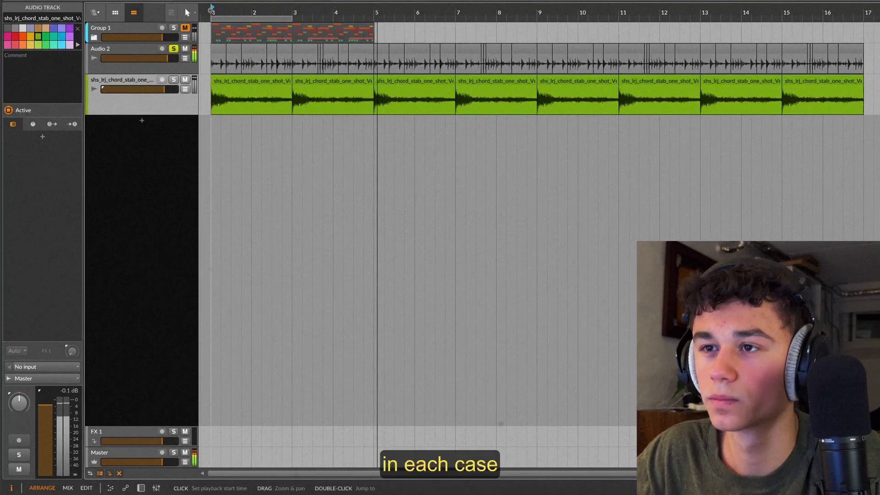
key(space)
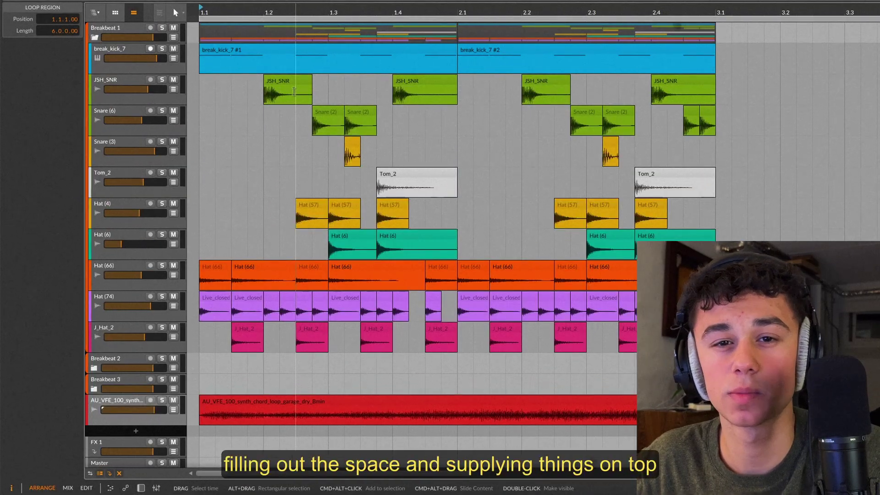
Step: Solo break_kick_7 and Snare (3), play them, then set the position to 1.1.3
click(162, 48)
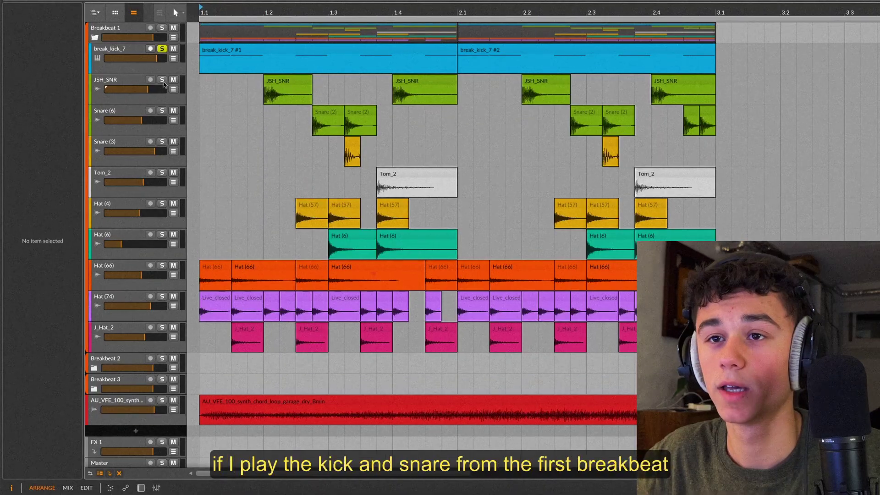
shift+click(161, 141)
key(space)
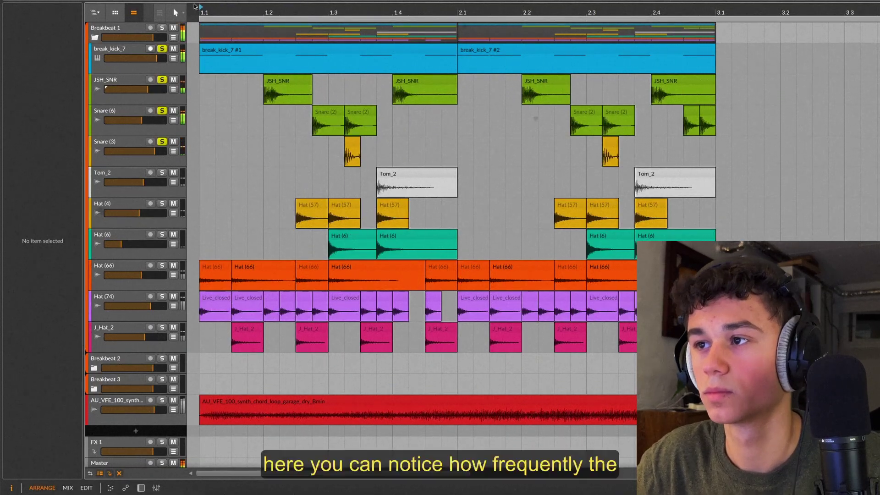
key(space)
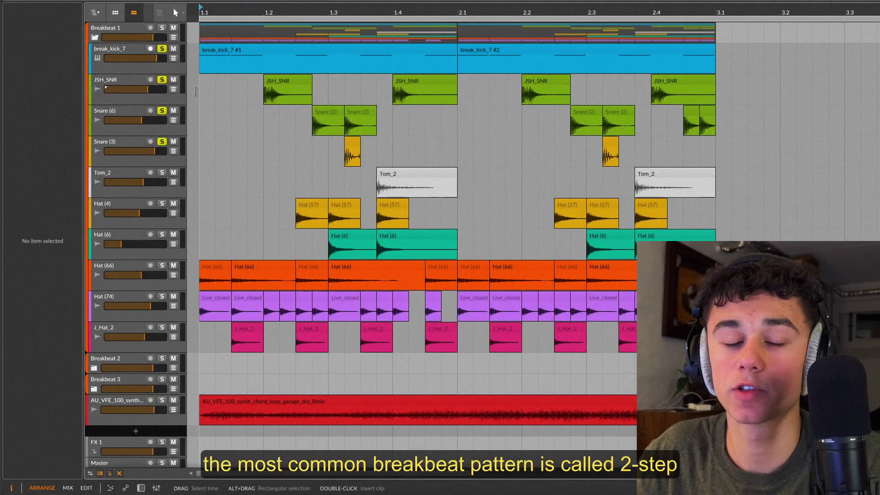
click(228, 99)
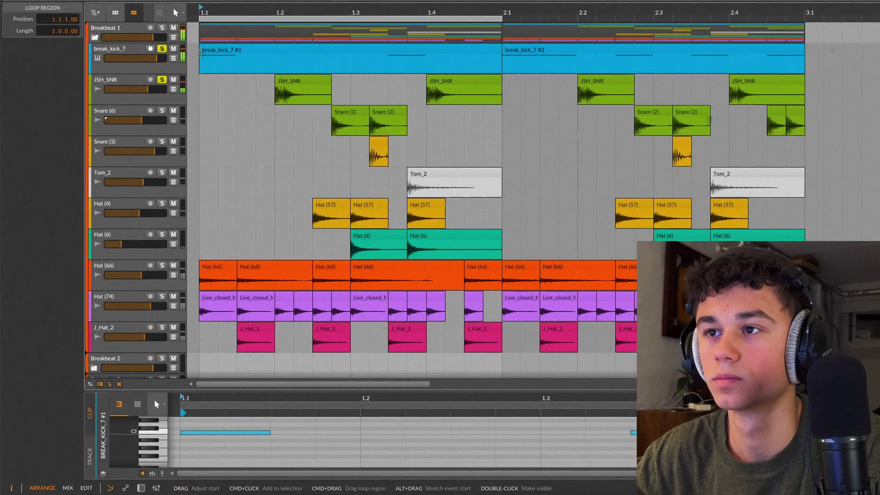
Step: Open the break_kick_7 #1 clip's notes, select the C3 kick note, and set the position to 1.2.2
double_click(202, 52)
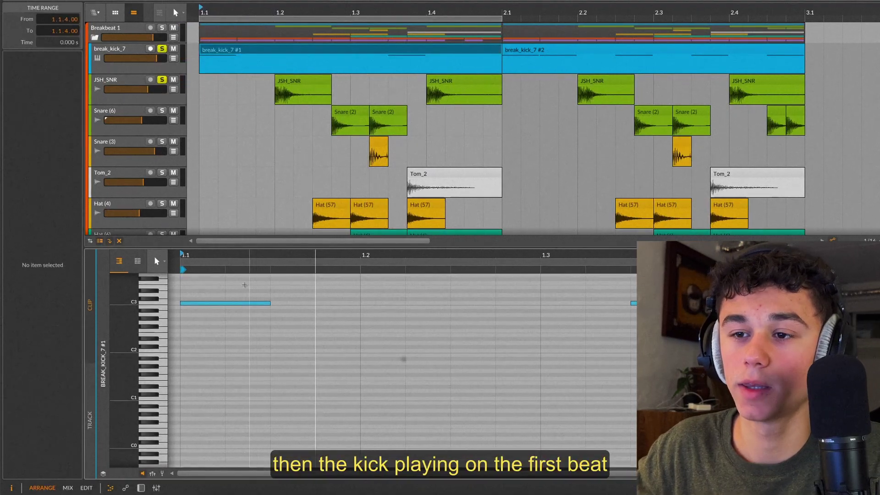
click(233, 303)
click(373, 342)
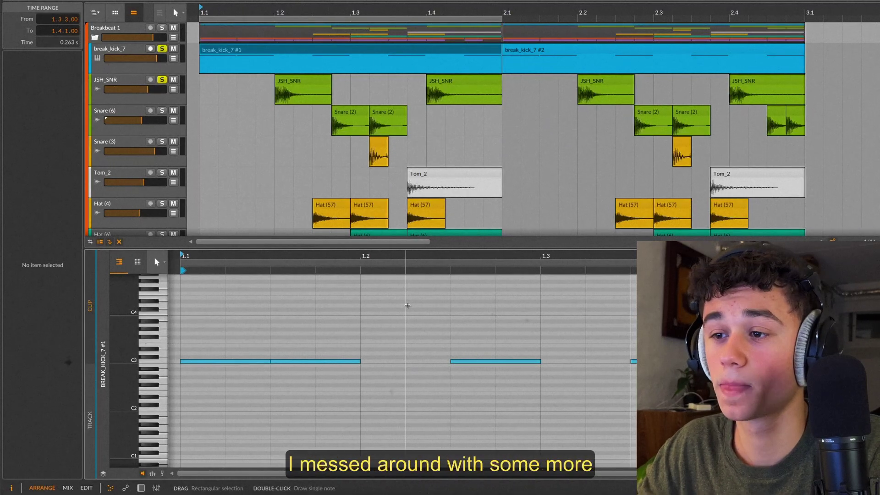
click(381, 287)
Step: Solo Snare (6) and Snare (3) and play them with the kick
click(162, 142)
click(162, 110)
key(space)
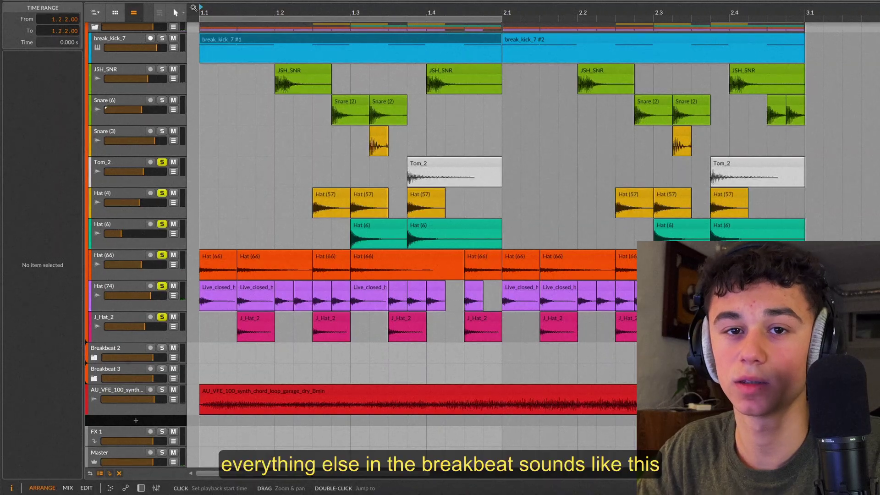
Step: Play the soloed hat and tom parts, then J_Hat_2 alone, then Hat (66) with Hat (74)
key(space)
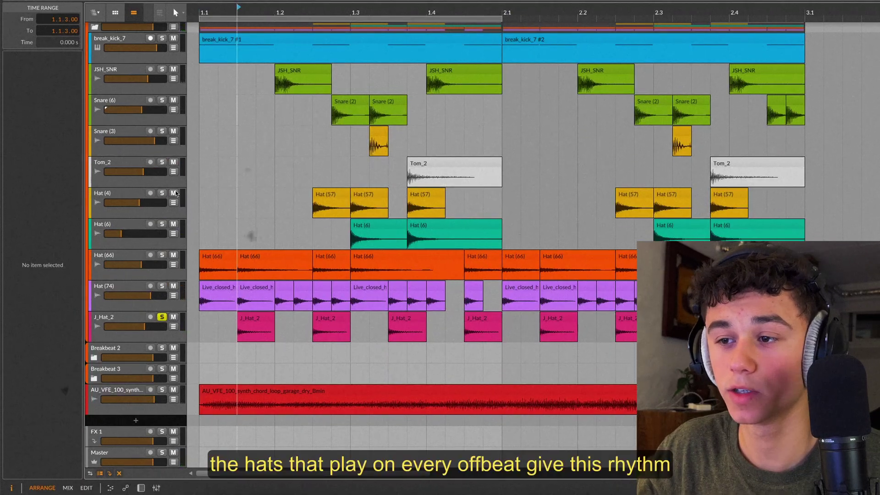
key(space)
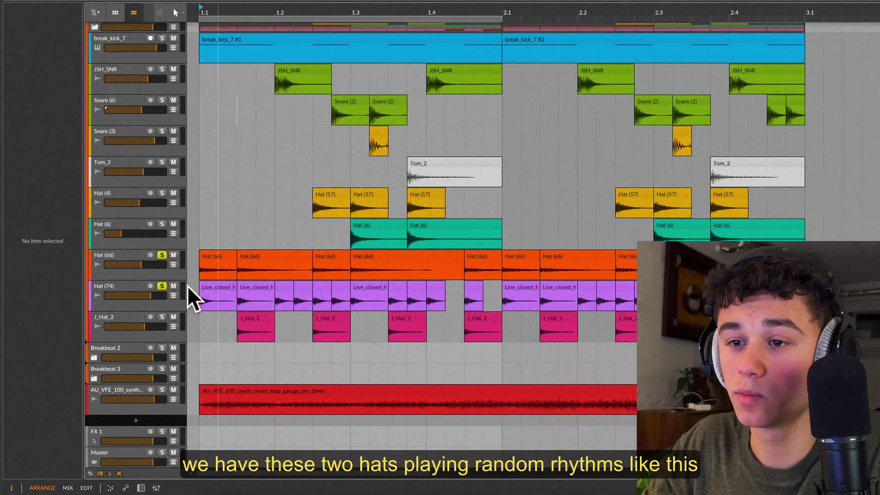
key(space)
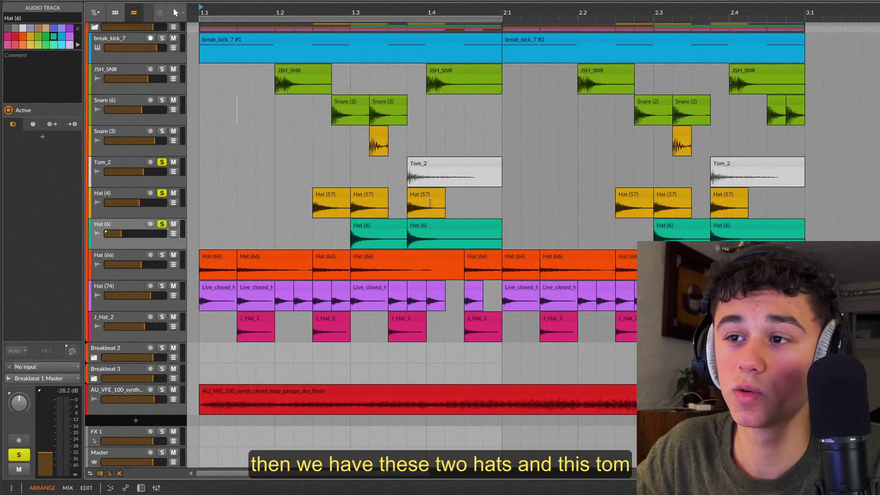
Step: Play the soloed parts from 1.1, adding JSH_SNR, Snare (6) and Snare (3) to the solo
click(305, 19)
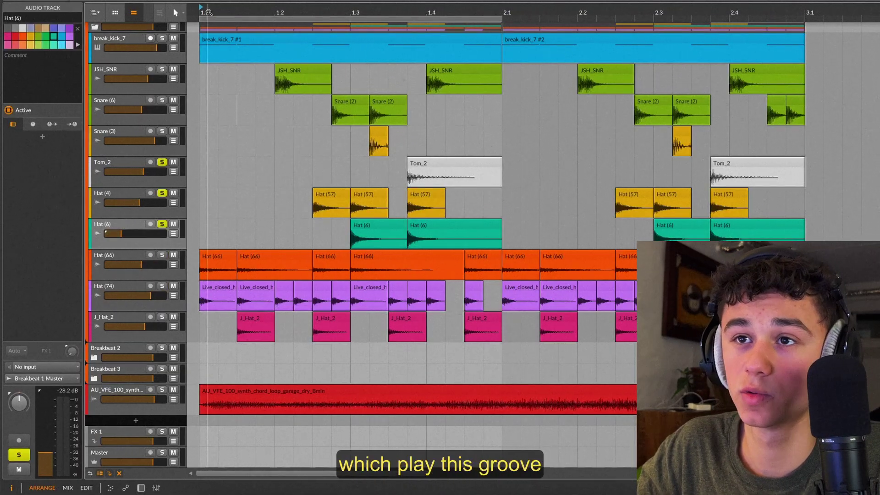
key(space)
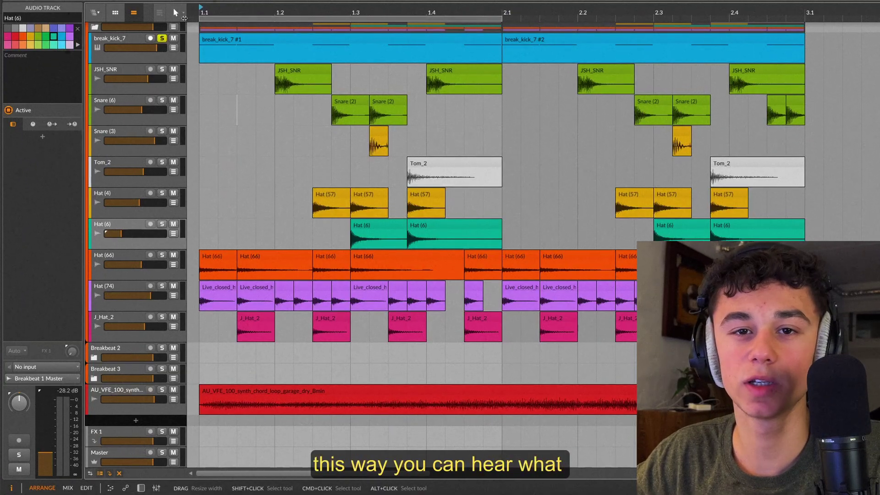
key(space)
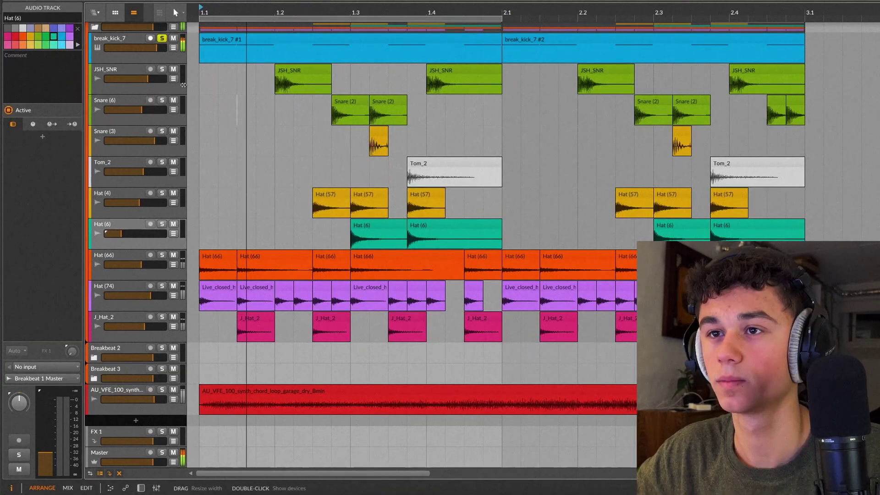
shift+click(161, 70)
shift+click(162, 100)
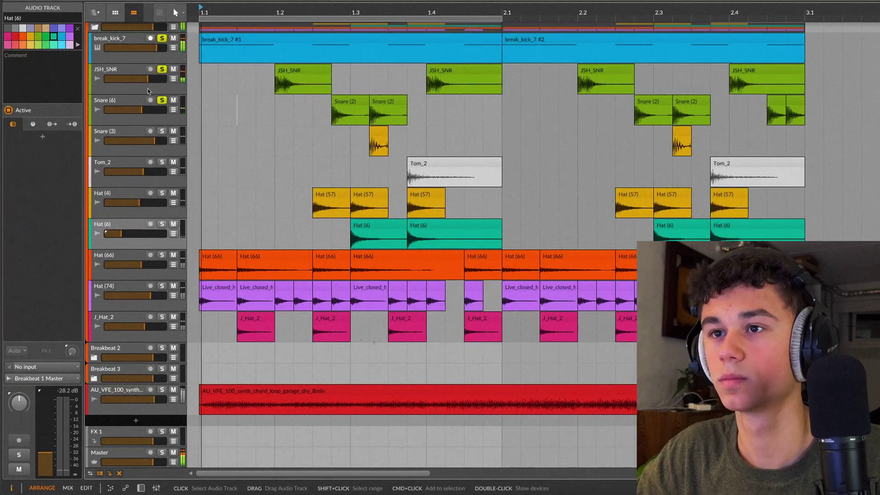
shift+click(162, 131)
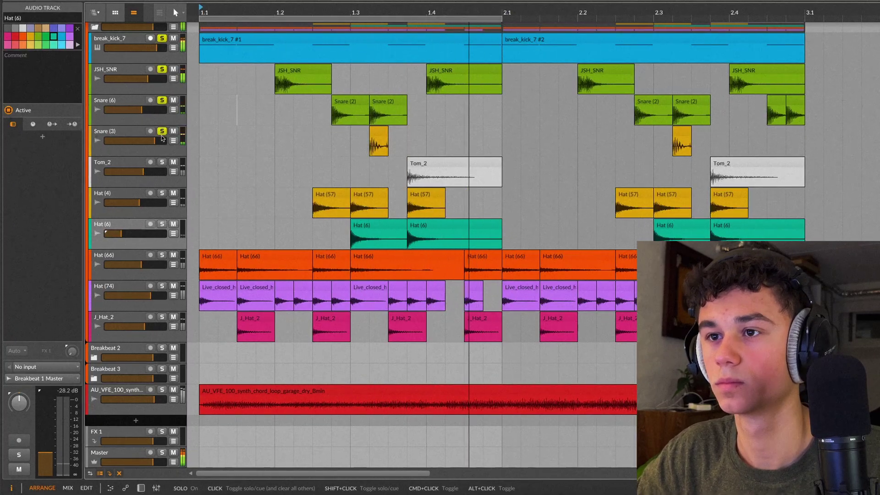
Step: Add Tom_2, Hat (4), Hat (6), Hat (66), Hat (74) and J_Hat_2 to the solo one by one
shift+click(162, 162)
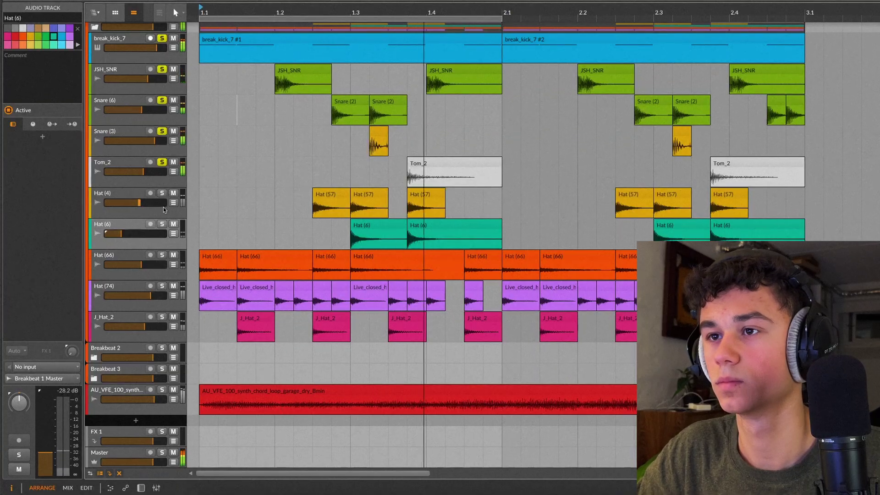
shift+click(163, 193)
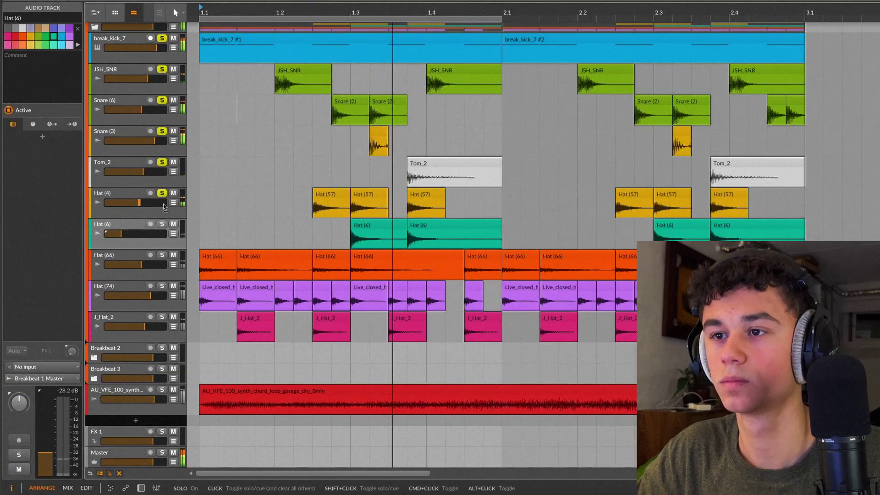
shift+click(162, 224)
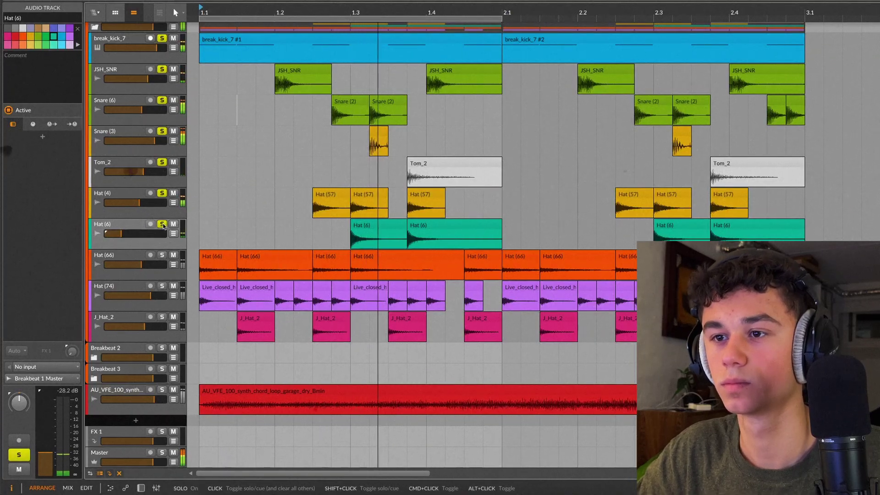
shift+click(162, 256)
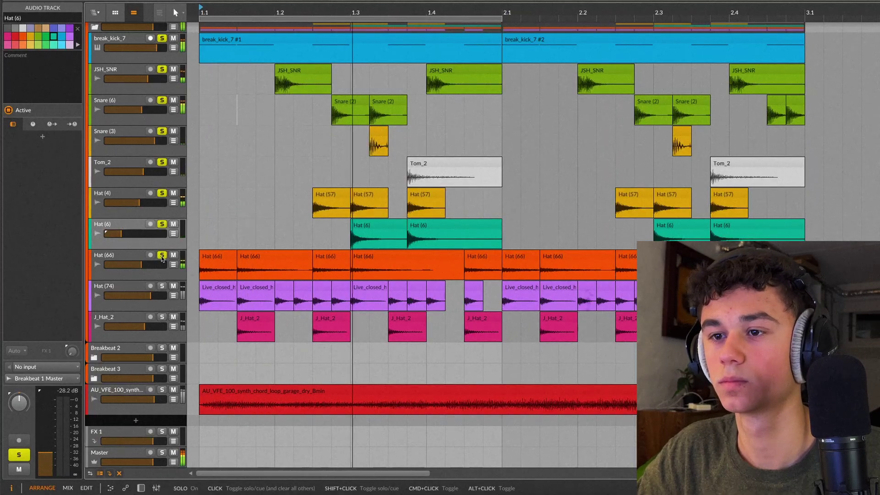
shift+click(161, 286)
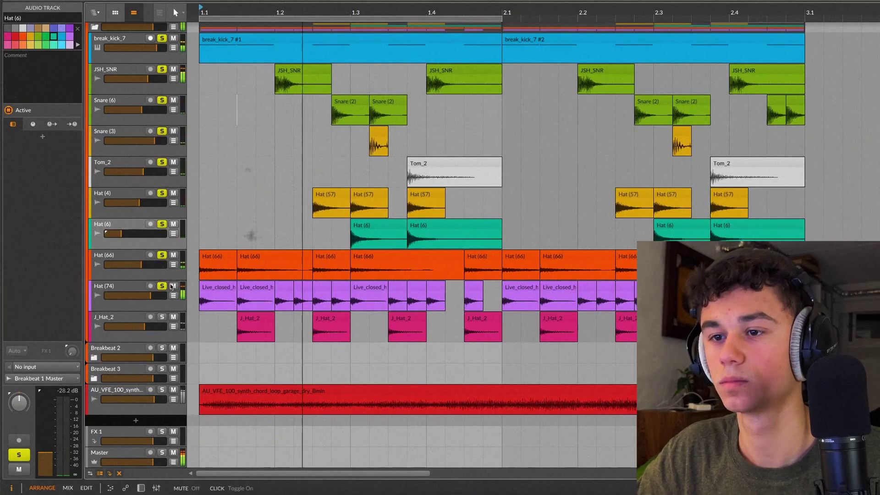
click(161, 317)
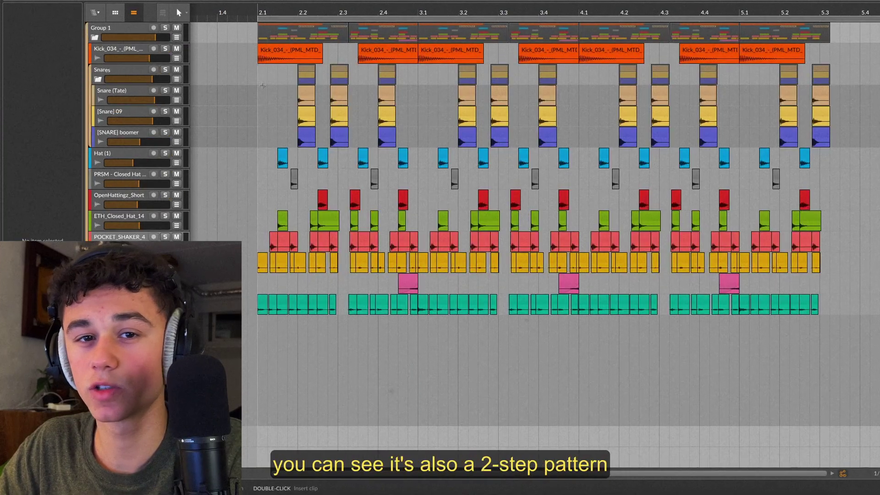
Step: Solo the Kick and Snares tracks and play them from bar 2.1
double_click(257, 9)
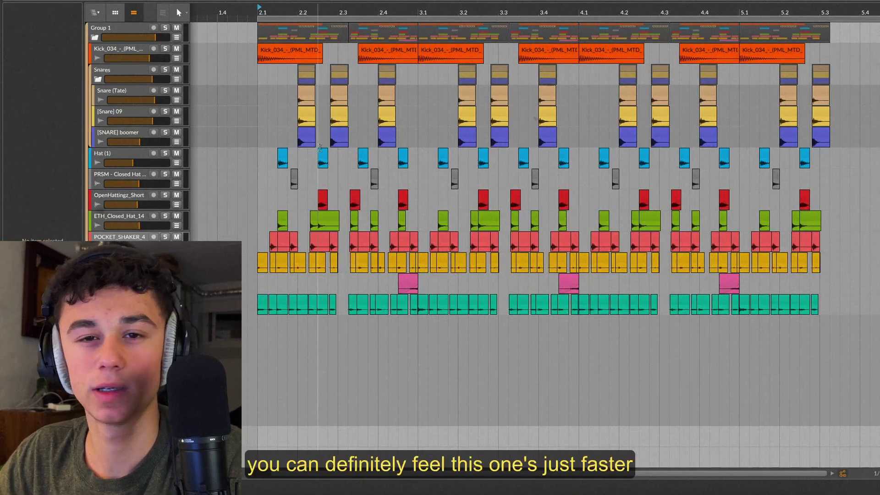
click(245, 79)
key(s)
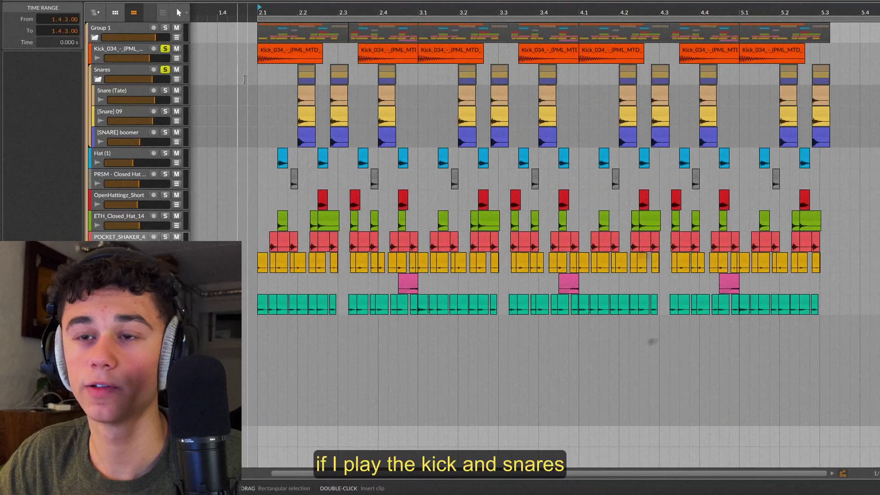
key(space)
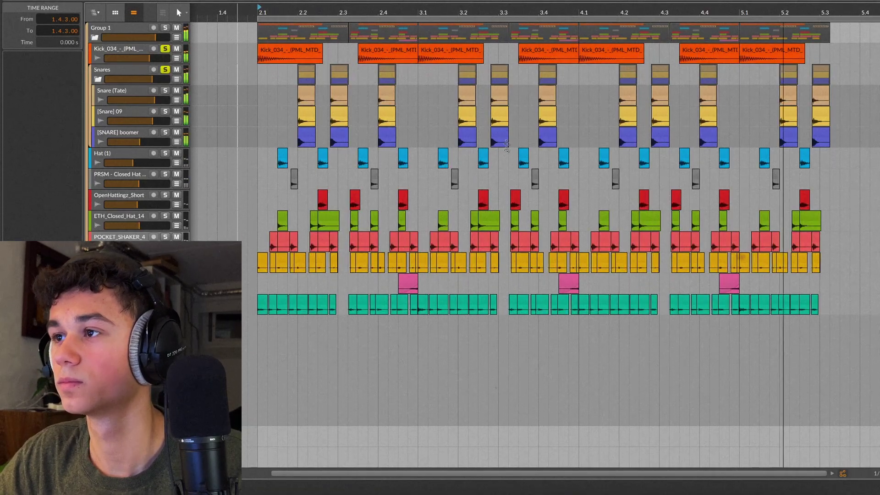
Step: Mute the three snare clips at bar 2.3, play without them, then unmute and stop
drag(349, 147, 329, 86)
key(alt+m)
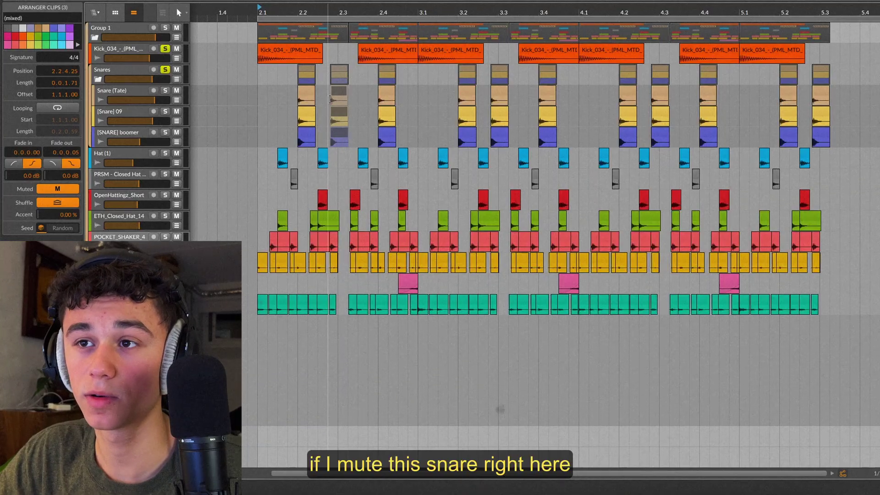
key(space)
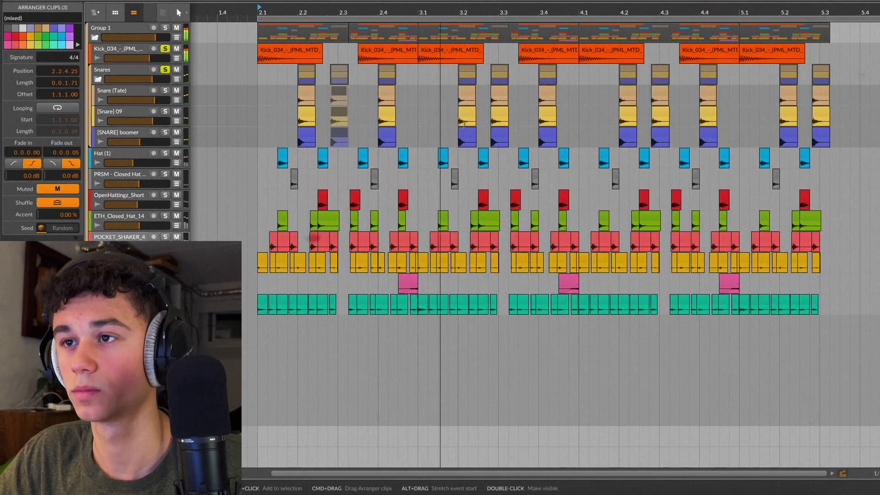
key(alt+m)
key(space)
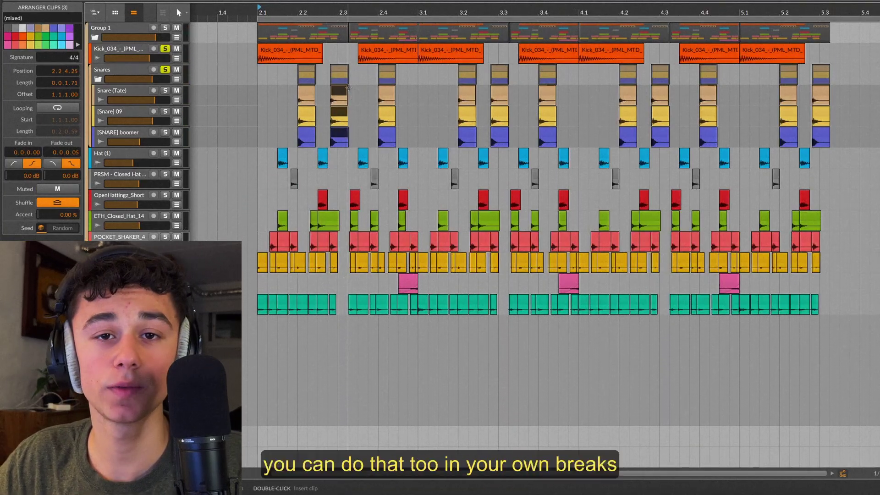
Step: Solo the Hat (1) track and play the hats from bar 2
click(239, 158)
key(s)
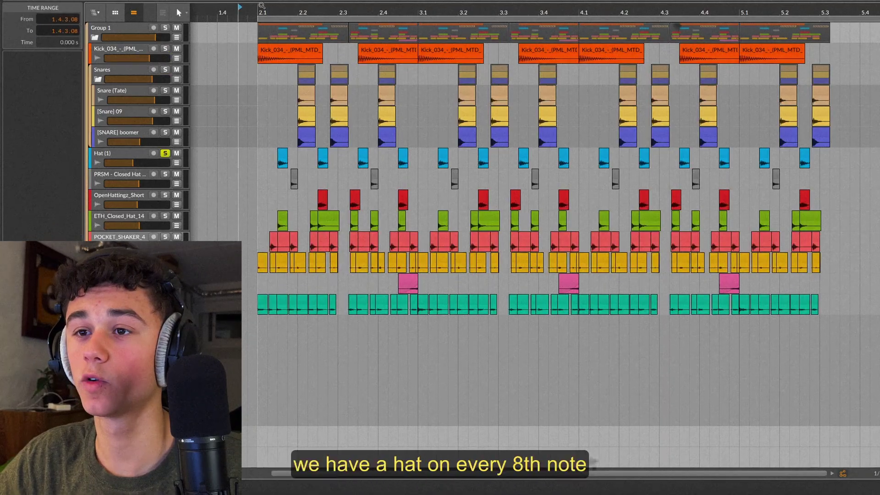
double_click(262, 12)
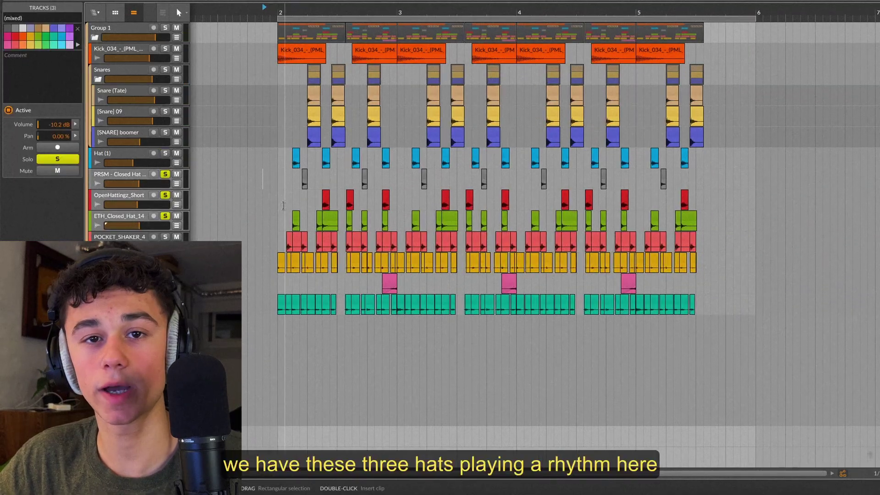
click(282, 205)
key(space)
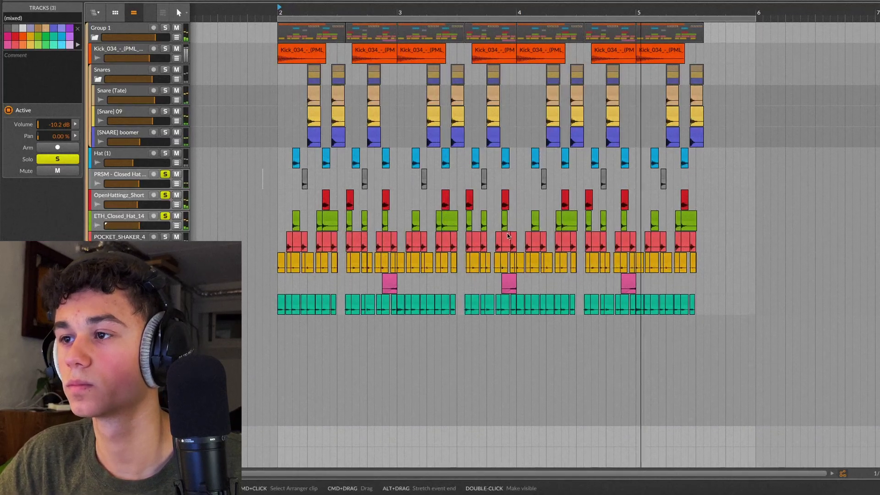
Step: Zoom in around bar 2 to inspect the swung hat and shaker timing, stop playback, and zoom back out
scroll(293, 180, up, 4)
click(306, 180)
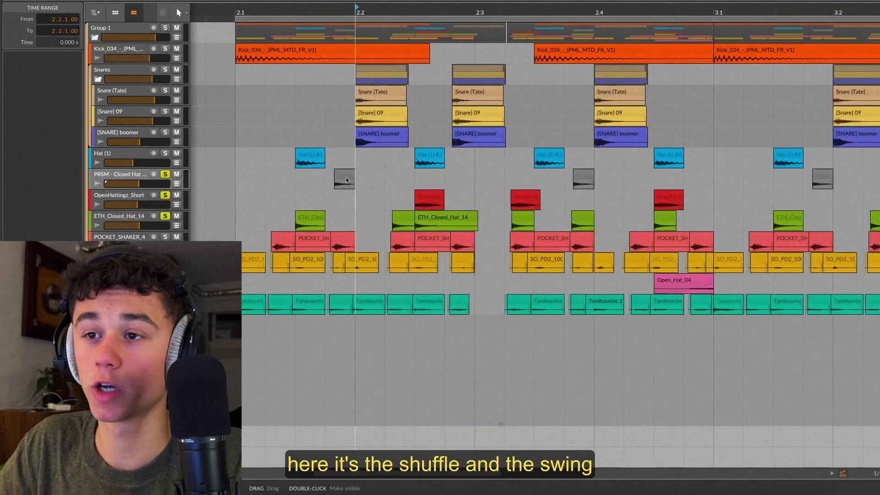
scroll(382, 184, up, 2)
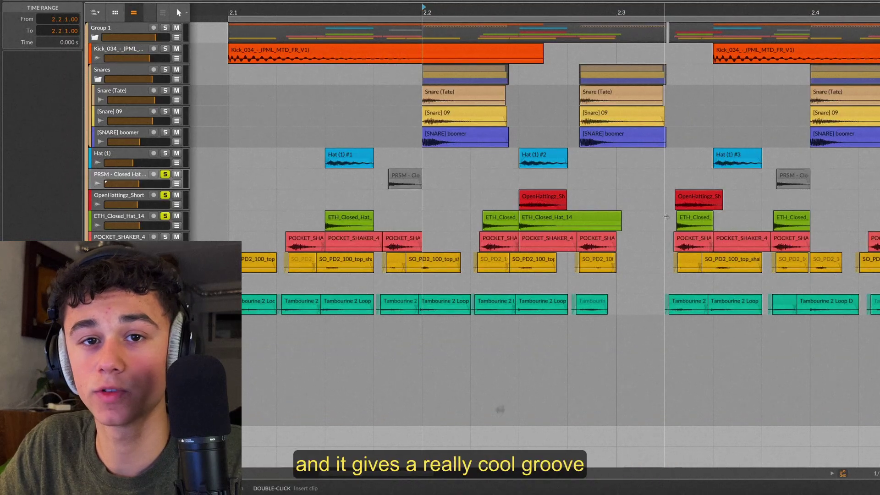
drag(302, 13, 269, 14)
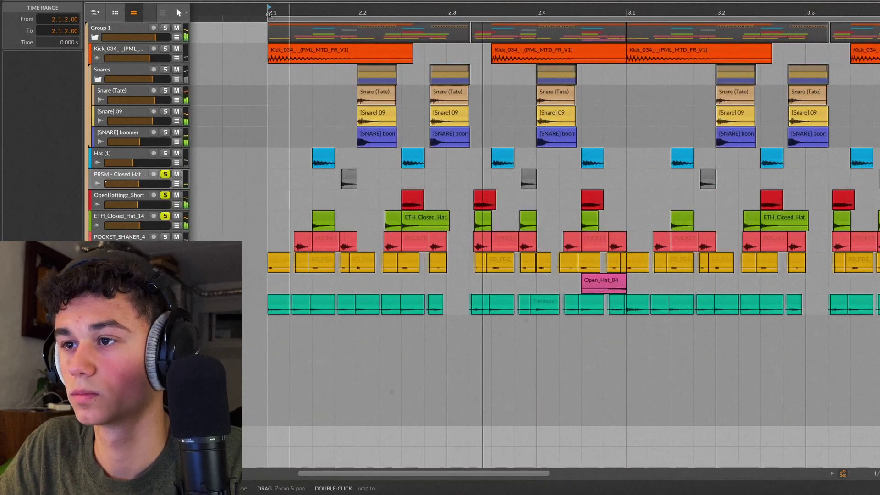
key(space)
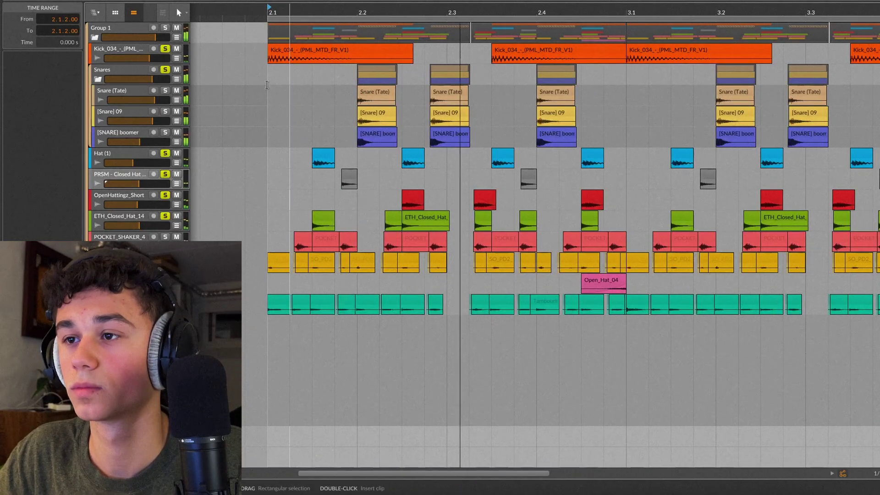
scroll(266, 85, down, 1)
scroll(257, 86, down, 1)
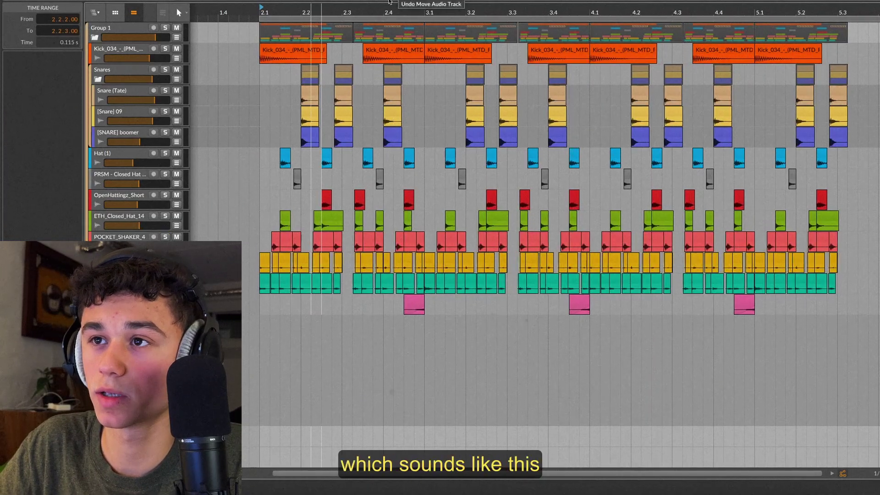
Step: Play the break briefly from around bar 2.4, then in full from bar 2.1
click(406, 7)
key(space)
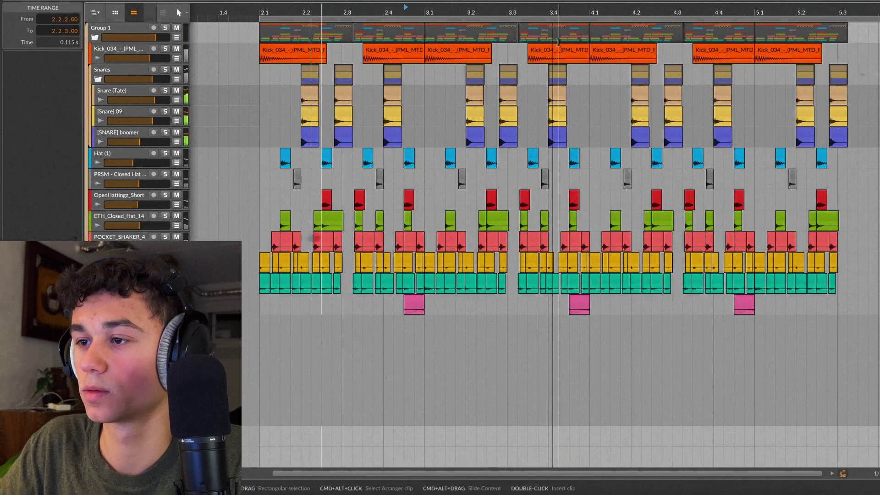
key(space)
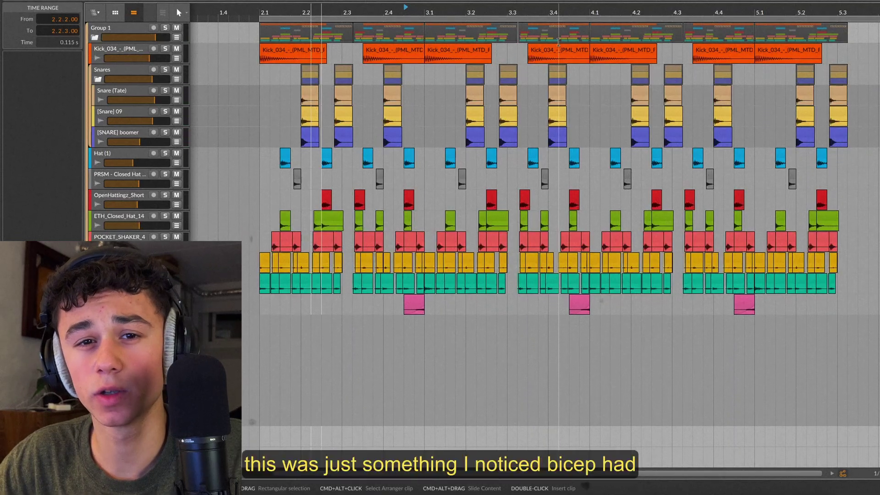
click(267, 249)
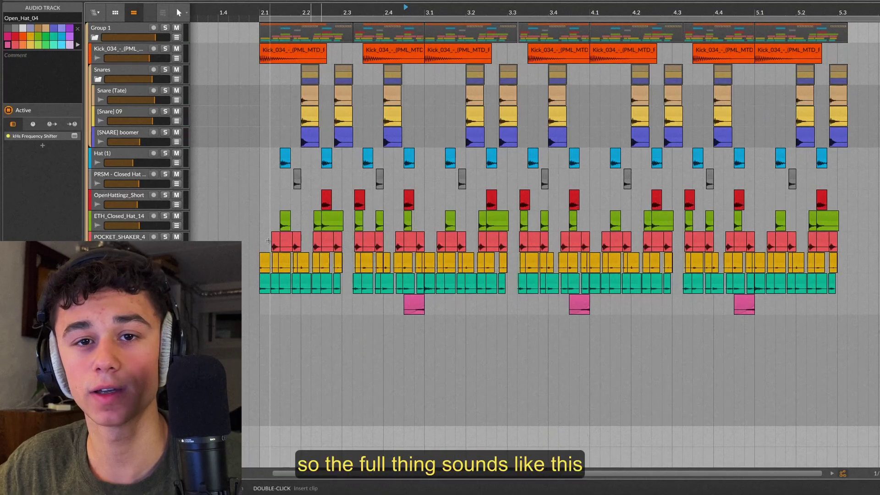
key(space)
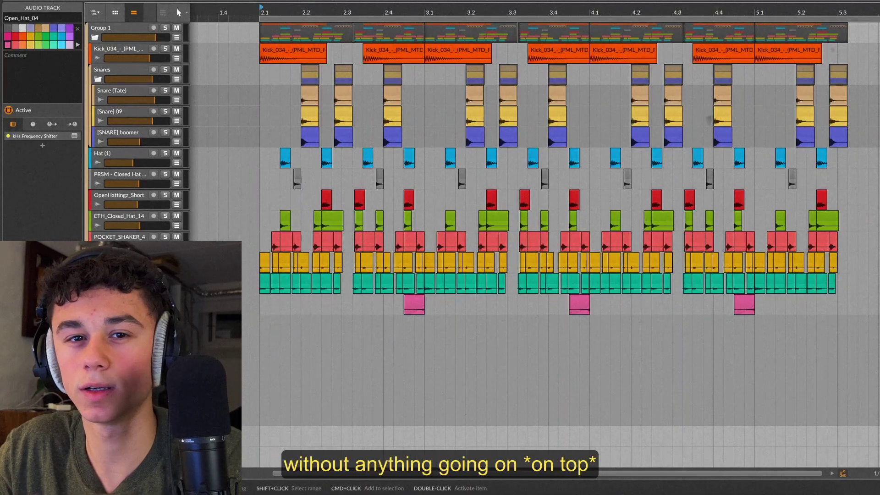
Step: Solo the Kick and Snares tracks and play them on their own
click(166, 48)
click(165, 70)
key(space)
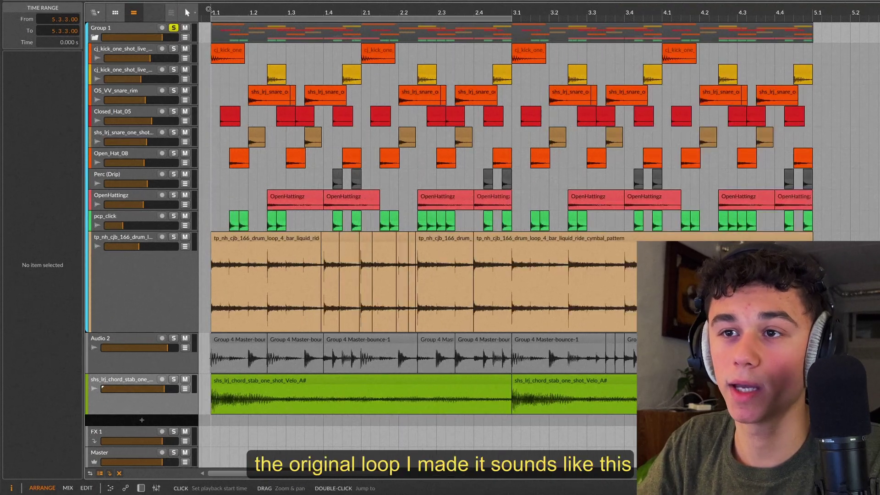
Step: Play the original liquid drum loop, stop it, then play it again
key(space)
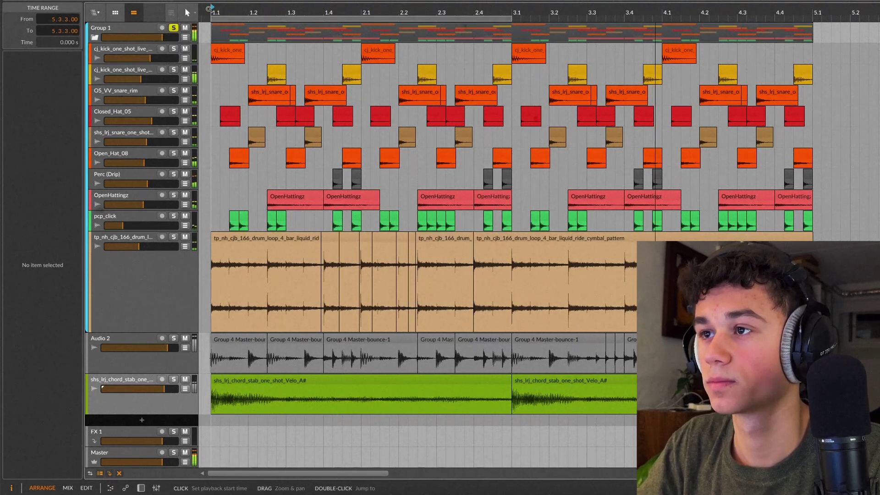
key(space)
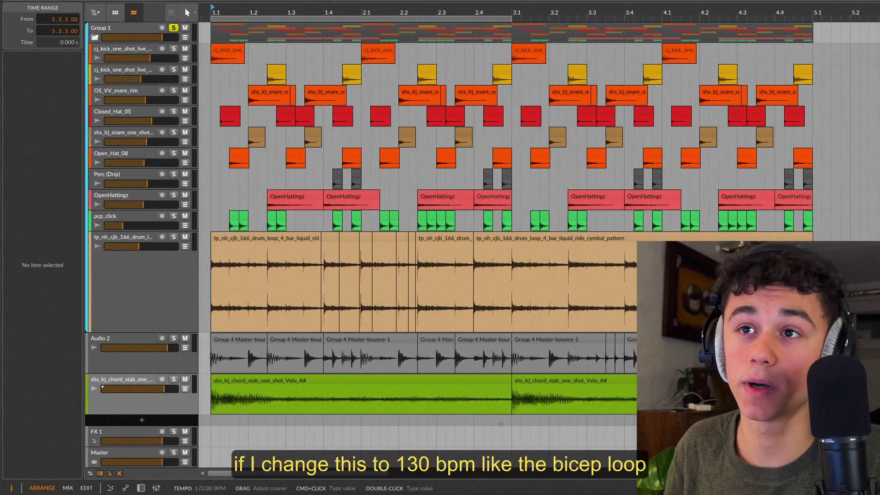
key(space)
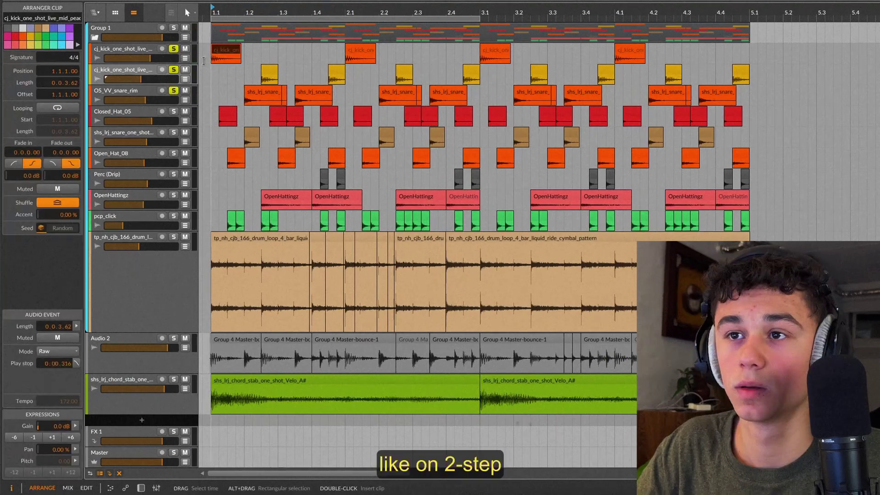
Step: Audition the soloed kick and snare rim groove from bar 1.1 several times
scroll(203, 61, up, 3)
click(288, 96)
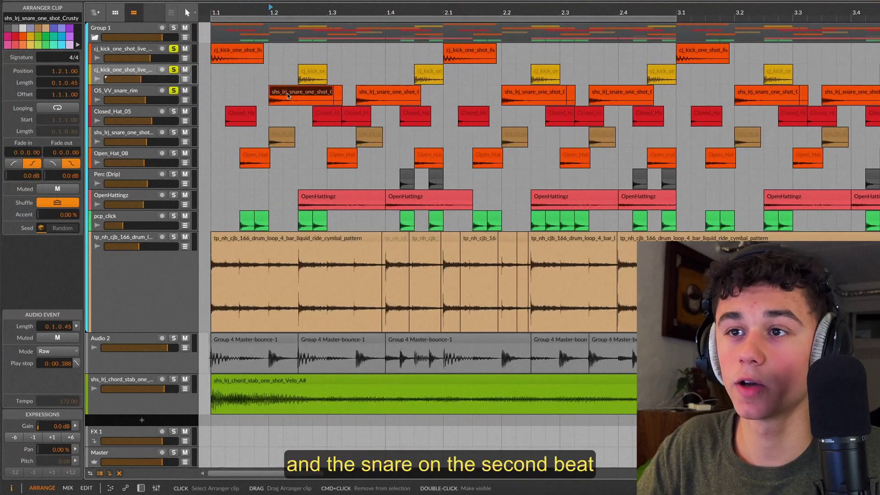
click(400, 99)
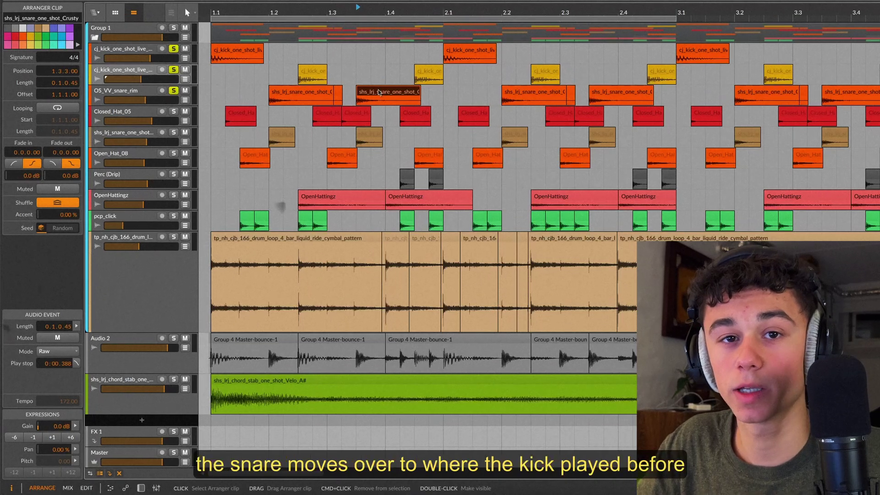
click(286, 48)
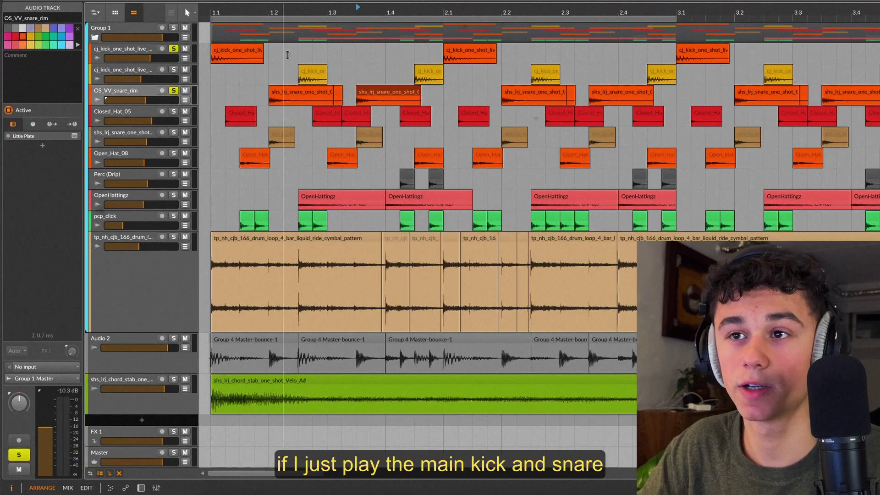
click(213, 11)
key(space)
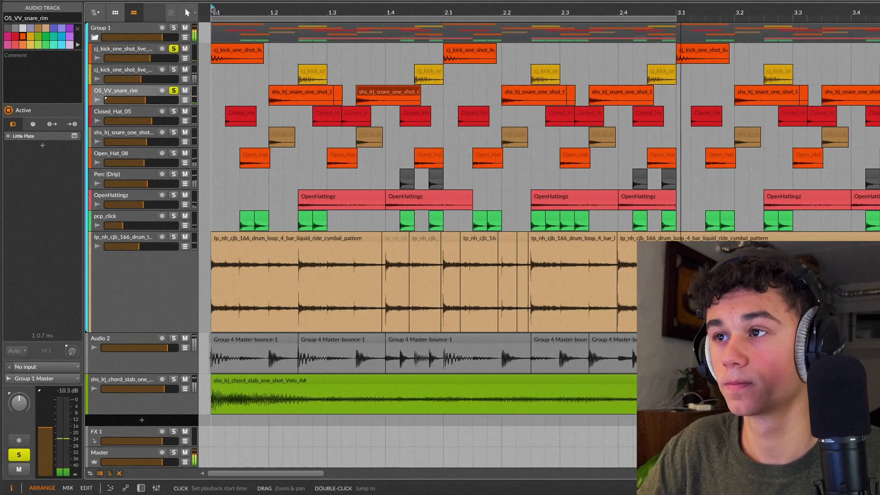
key(space)
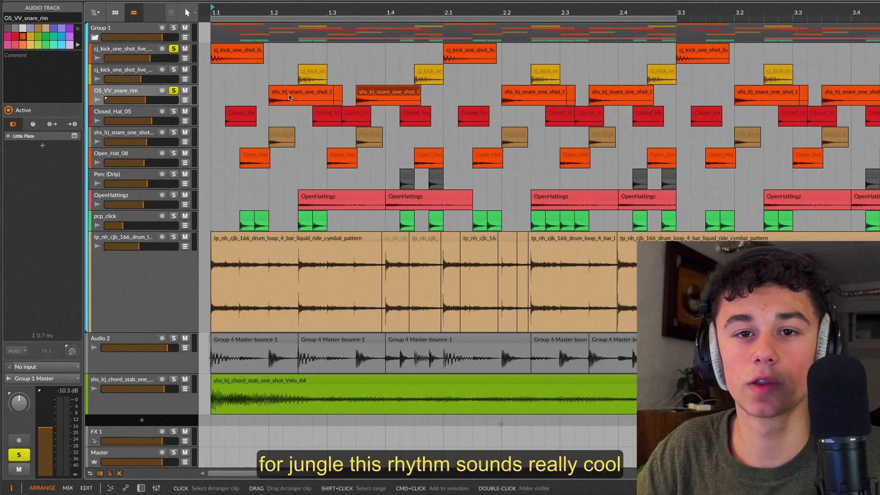
key(space)
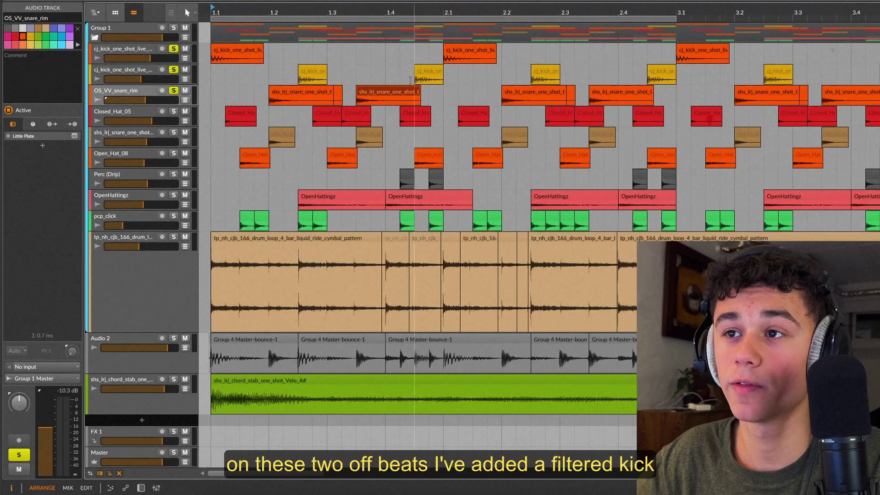
key(space)
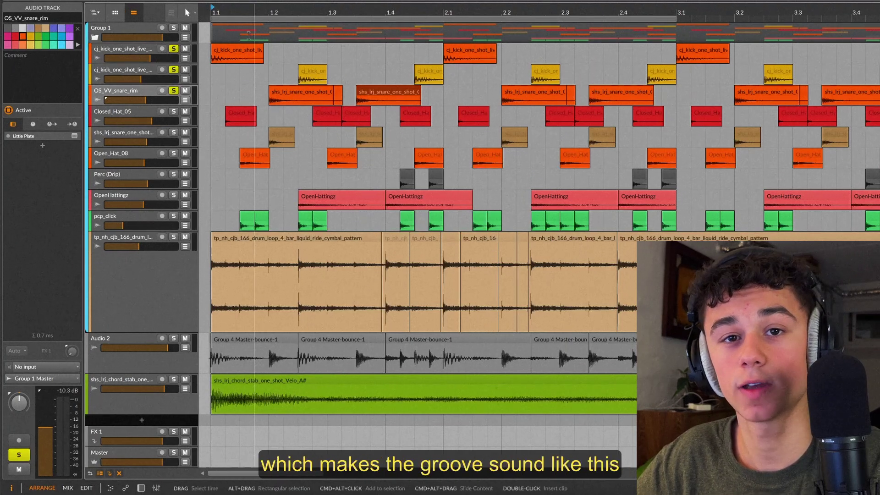
key(space)
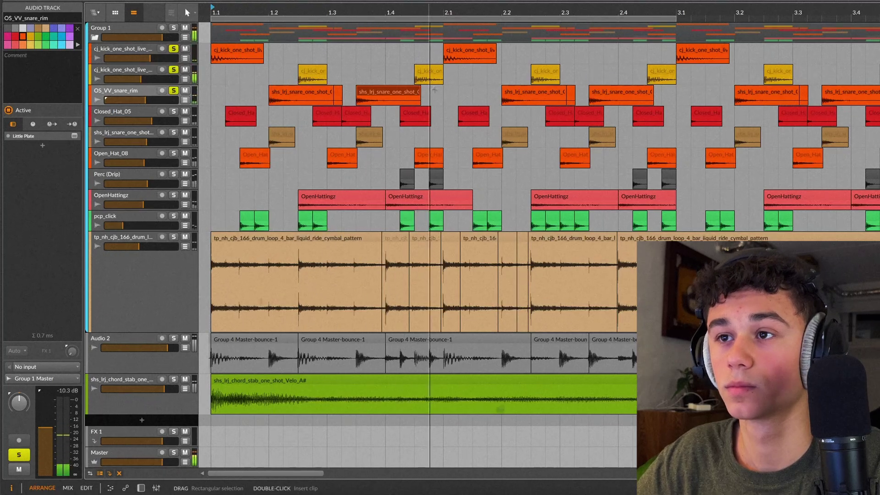
Step: Solo the shs_lrj_snare_one_shot layer and play it from bar 1.2
click(173, 132)
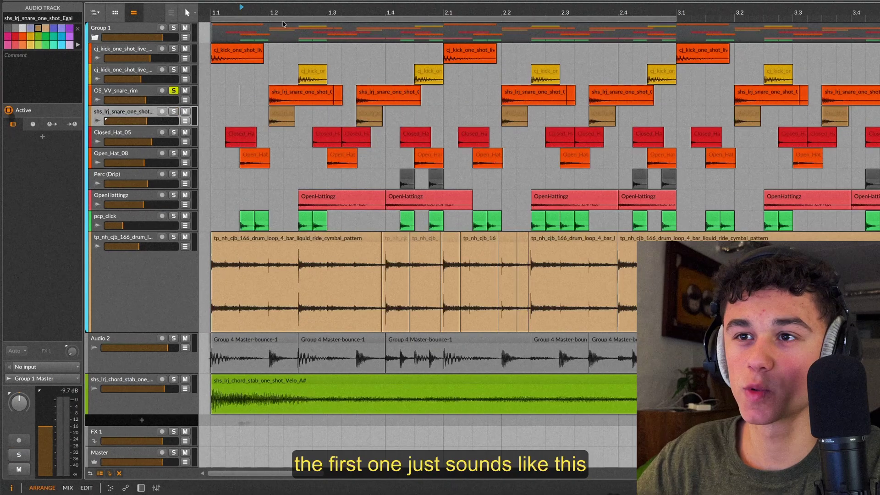
click(283, 24)
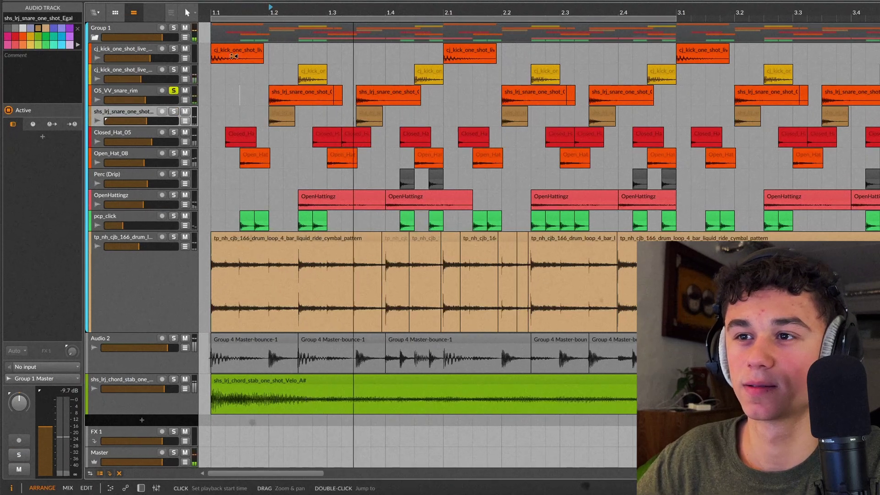
click(175, 113)
click(173, 112)
key(space)
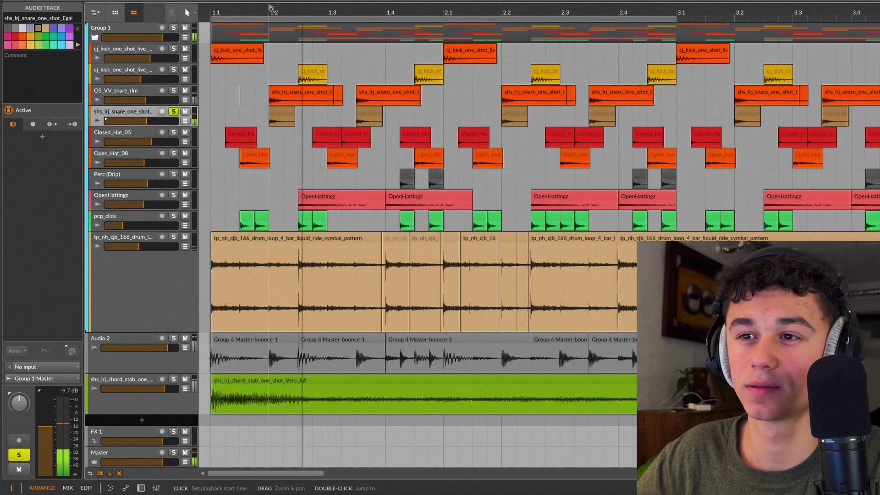
Step: Add solos on OS_VV_snare_rim and both cj_kick_one_shot_live tracks, with playback from bar 1.1
click(173, 90)
click(214, 13)
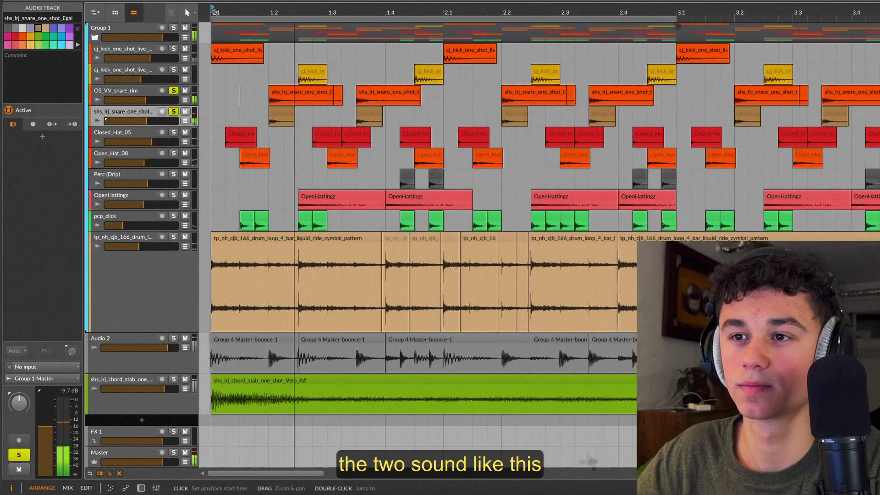
click(174, 49)
click(173, 70)
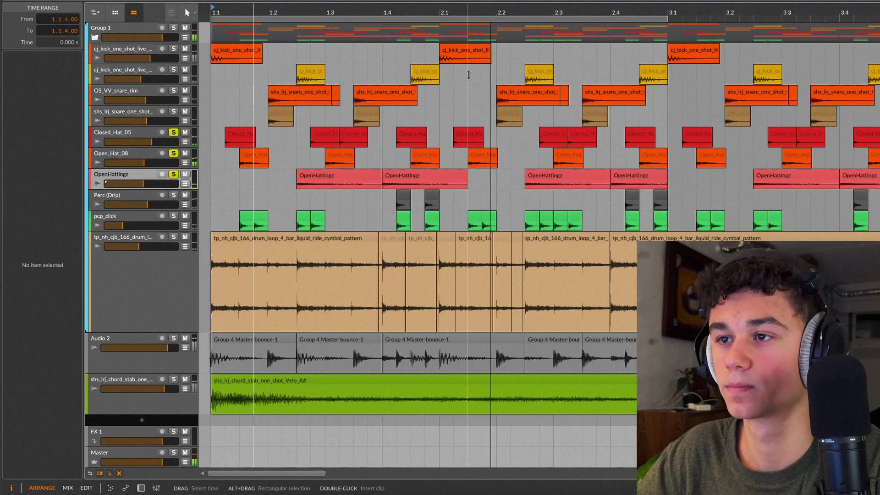
Step: Restart playback of the soloed tracks and select the OS_VV_snare_rim track
key(space)
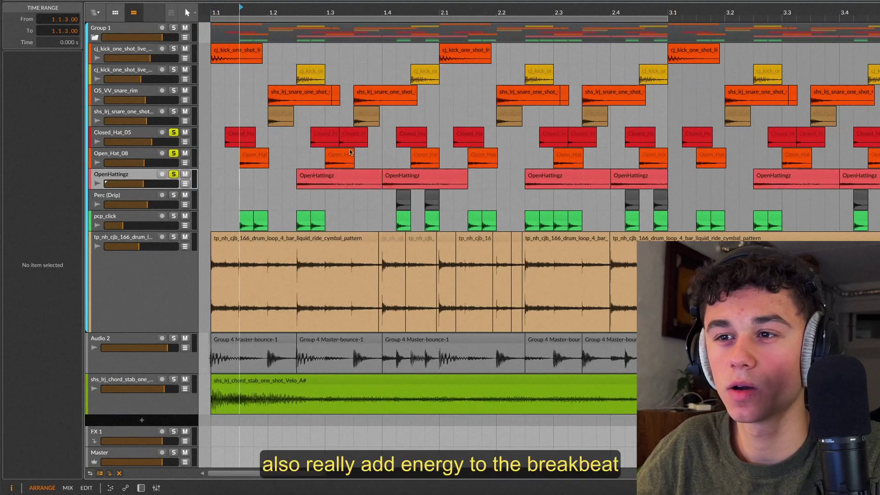
key(space)
click(239, 96)
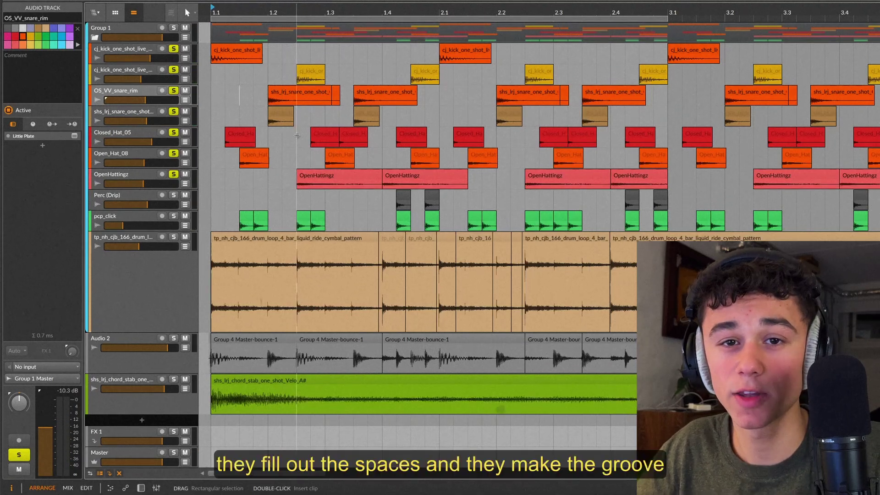
Step: Solo Perc (Drip) and pcp_click and play them together with the hats
click(173, 194)
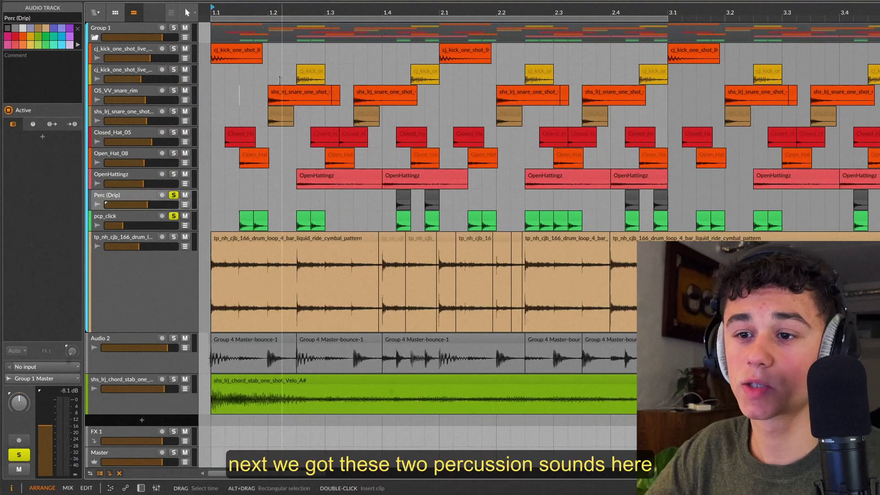
ctrl+click(174, 216)
key(space)
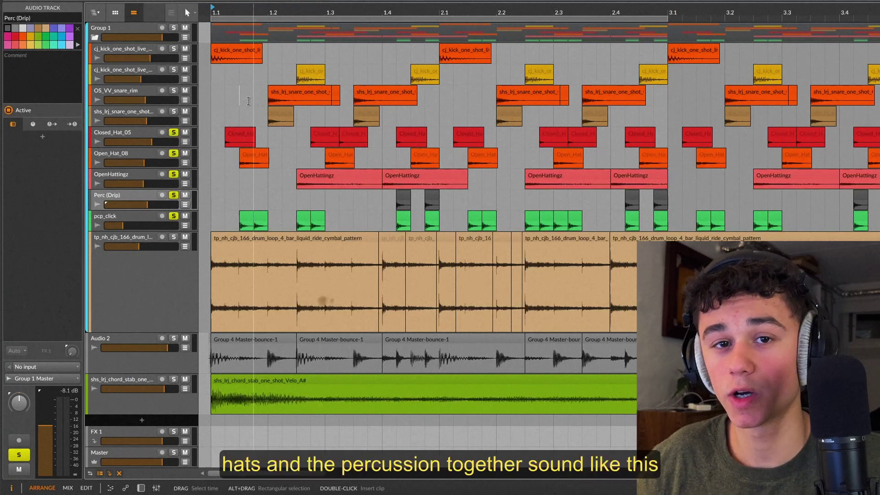
key(space)
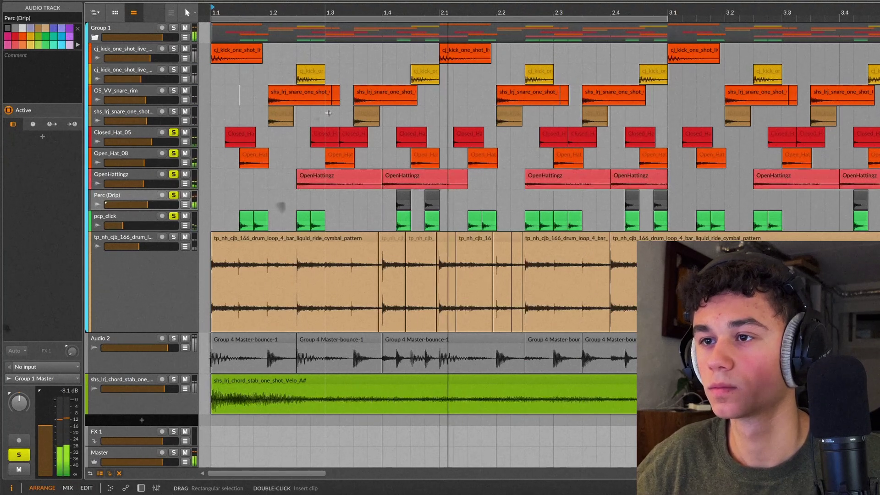
Step: Solo only the tp_nh_cjb_166 ride loop and play it
click(173, 237)
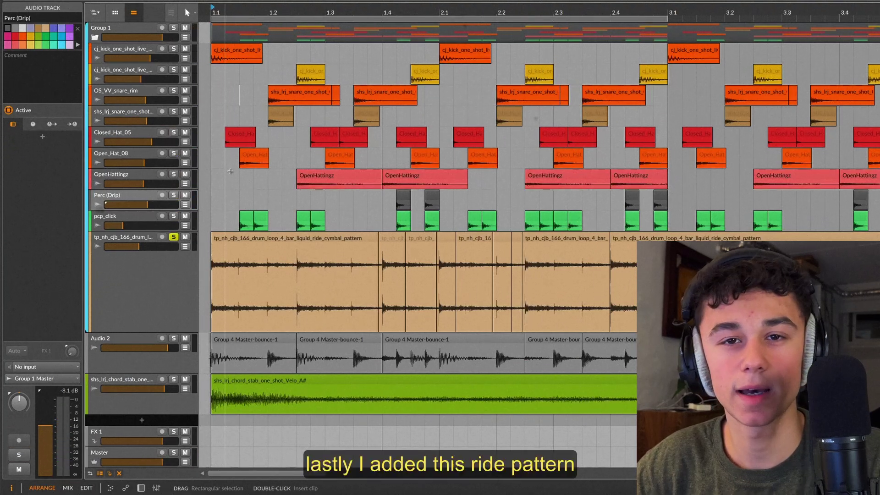
key(space)
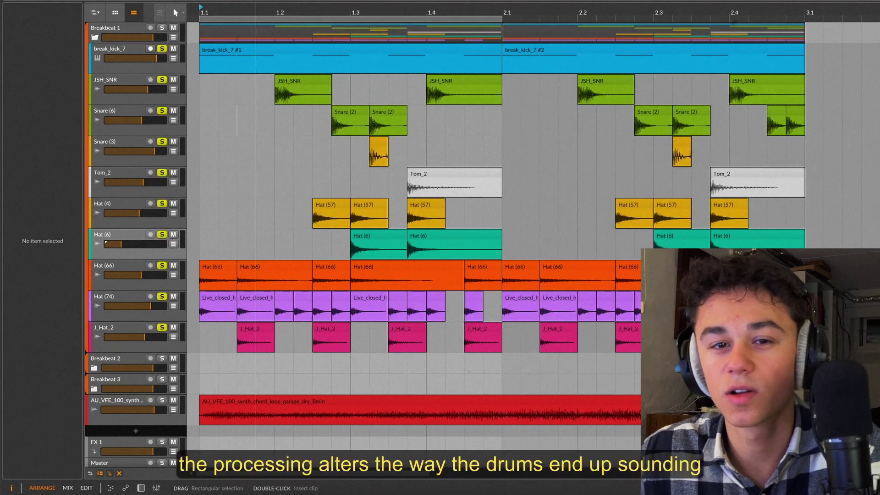
Step: Solo Breakbeat 1, show its device chain, and play it from bar 1.1 twice
click(162, 28)
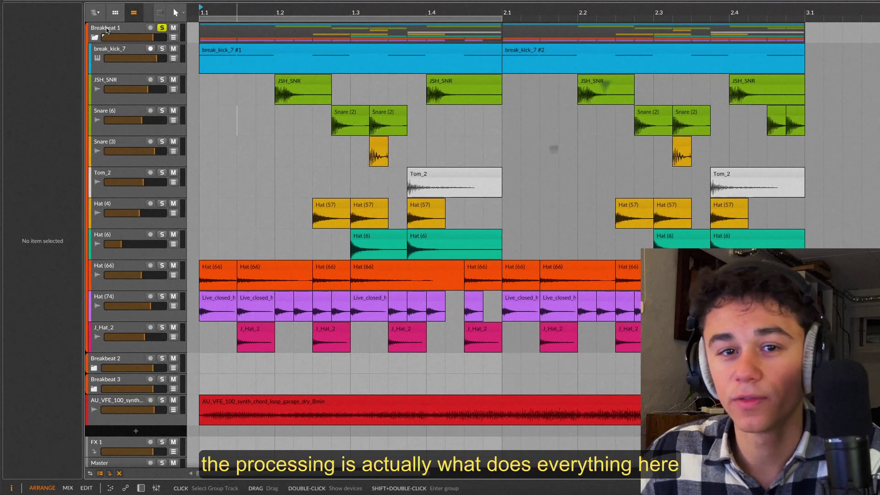
click(106, 30)
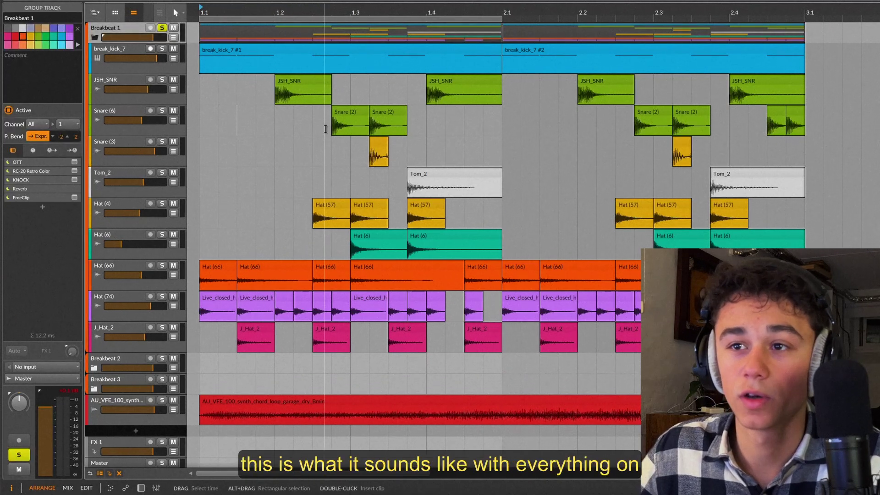
click(326, 128)
key(space)
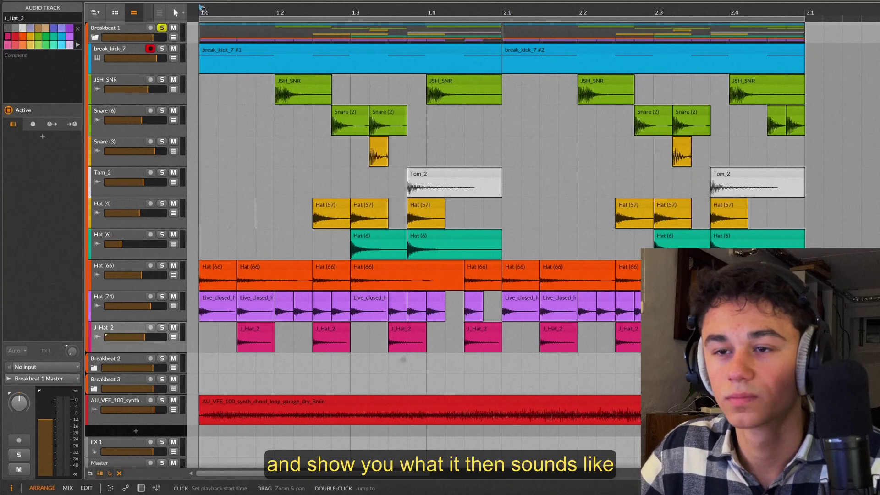
key(space)
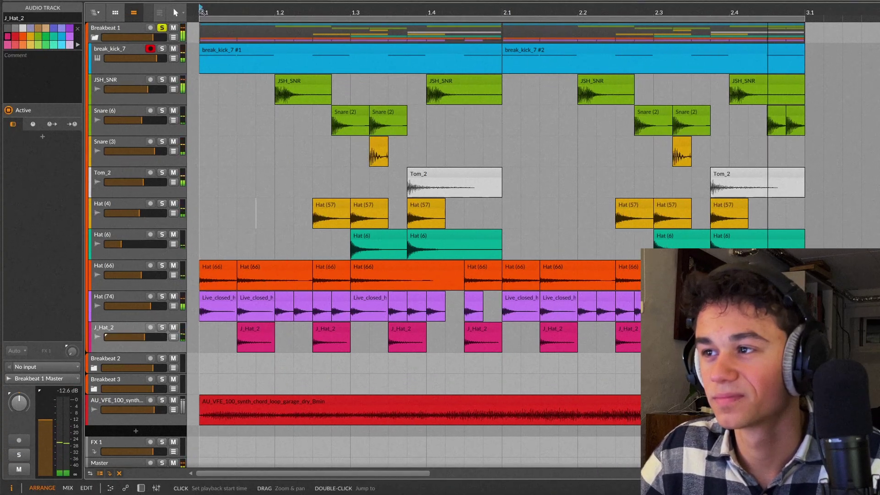
key(space)
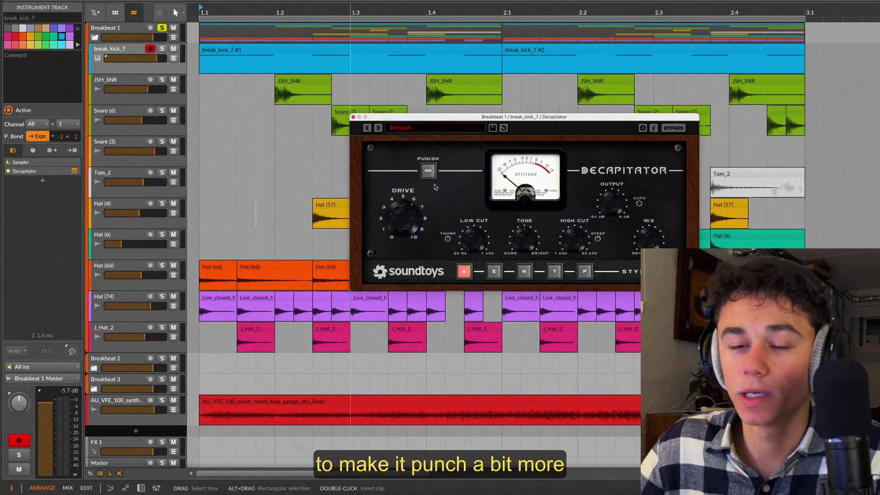
Step: Solo and play break_kick_7, then JSH_SNR, then select the Snare (6) and Snare (3) tracks
click(162, 48)
key(space)
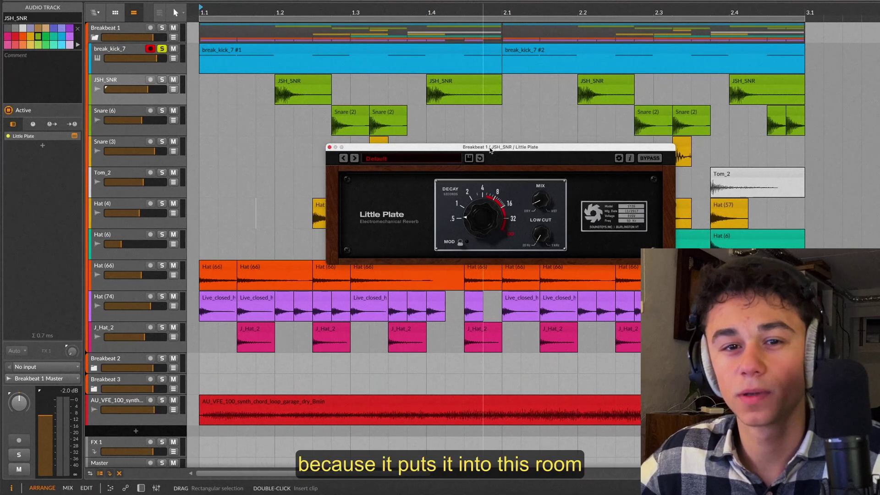
click(10, 140)
key(s)
key(space)
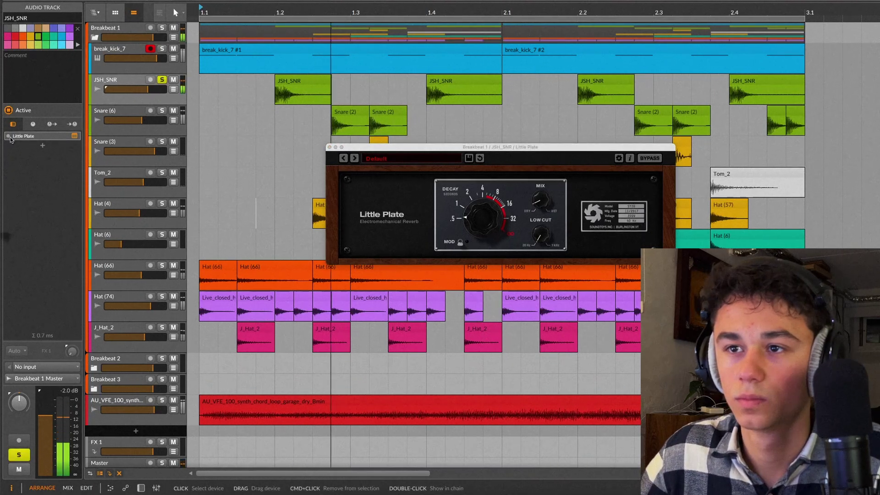
click(128, 108)
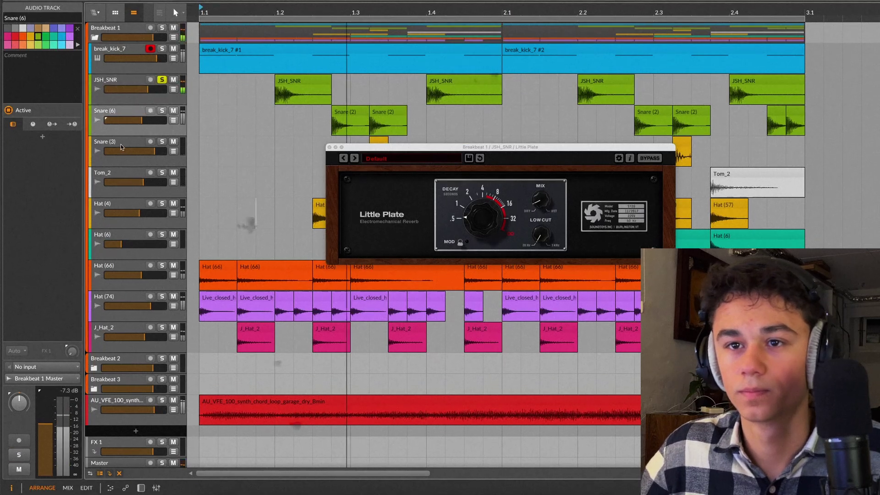
click(120, 144)
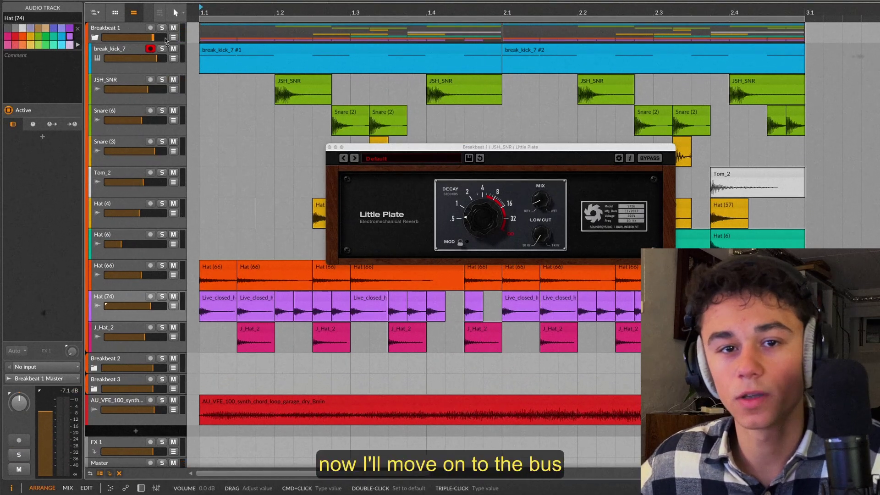
Step: Solo and play Breakbeat 1 with the OTT upward amount raised to 100%
click(162, 28)
key(space)
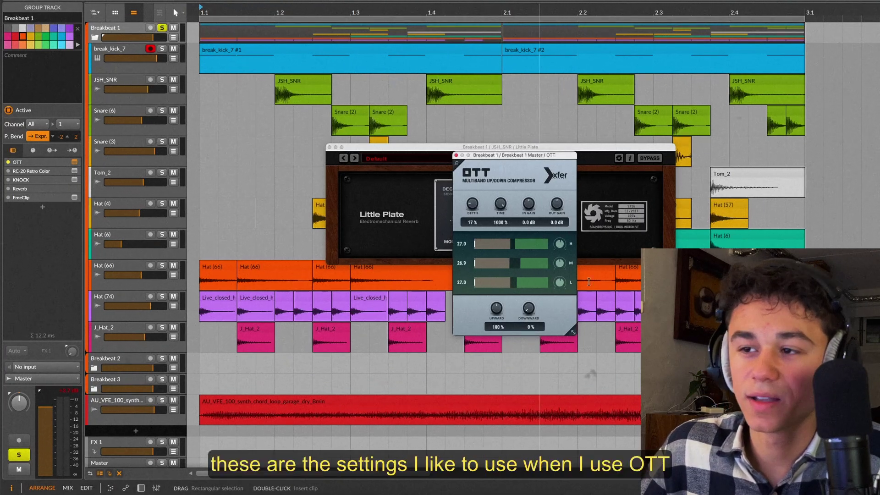
drag(496, 308, 512, 308)
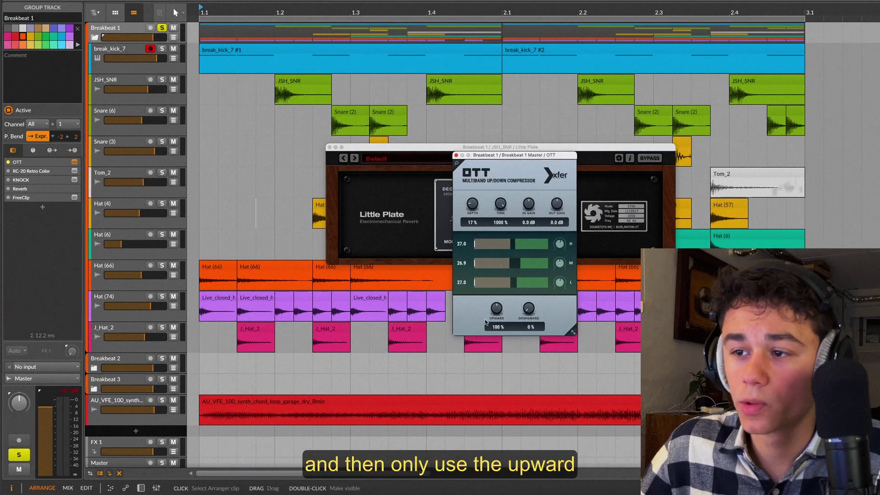
click(470, 203)
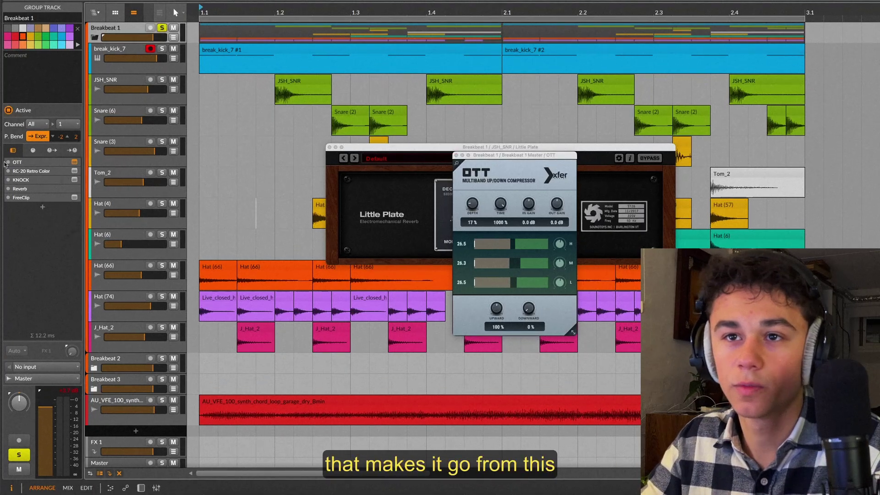
key(space)
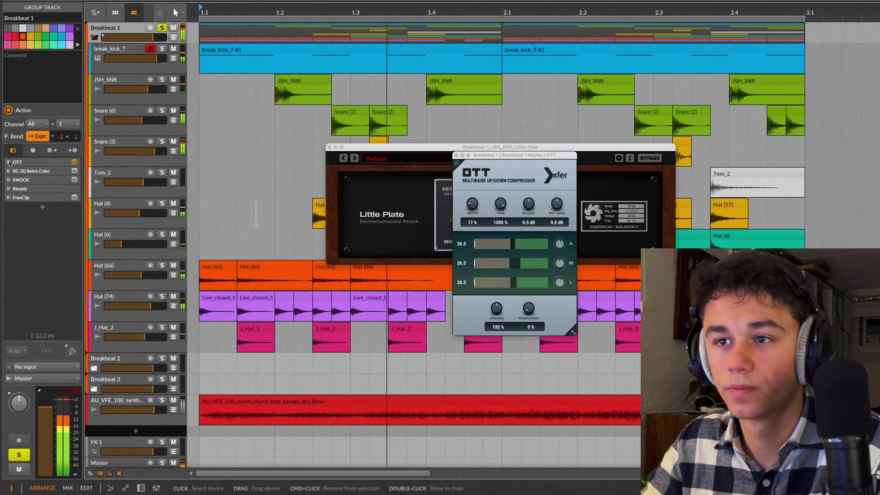
Step: Bypass and re-enable OTT to compare, then bring up the RC-20 Retro Color window
click(8, 162)
click(8, 162)
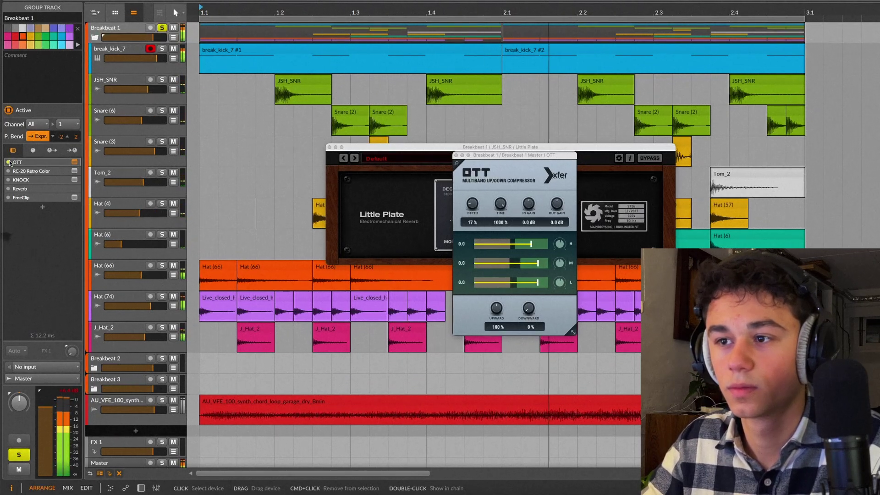
click(74, 171)
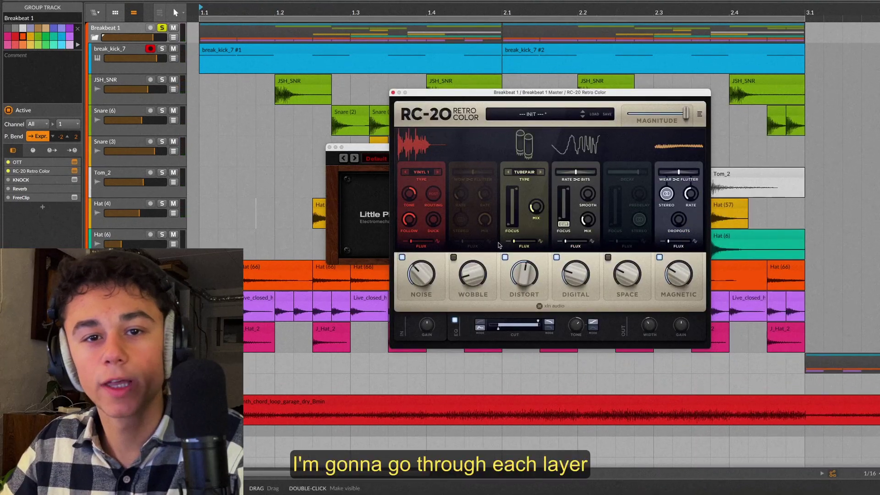
Step: Isolate the RC-20 Noise layer and play the breakbeat to hear it
alt+click(401, 257)
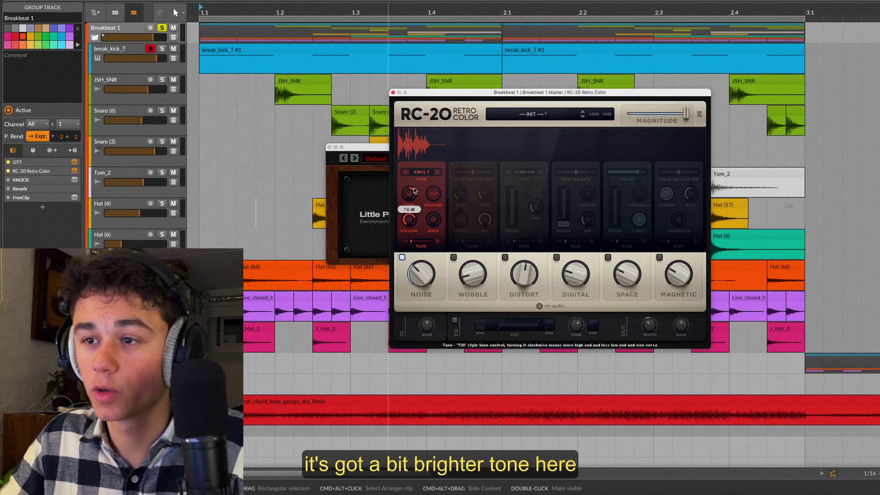
mouse_move(415, 225)
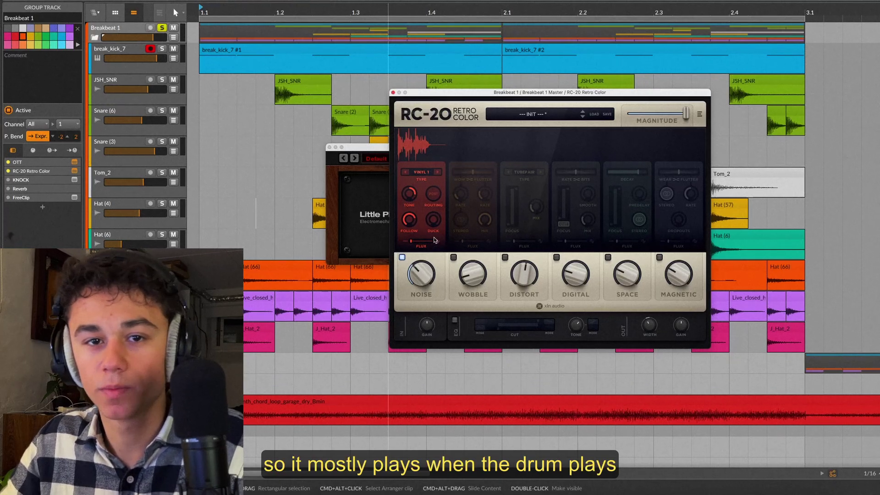
key(space)
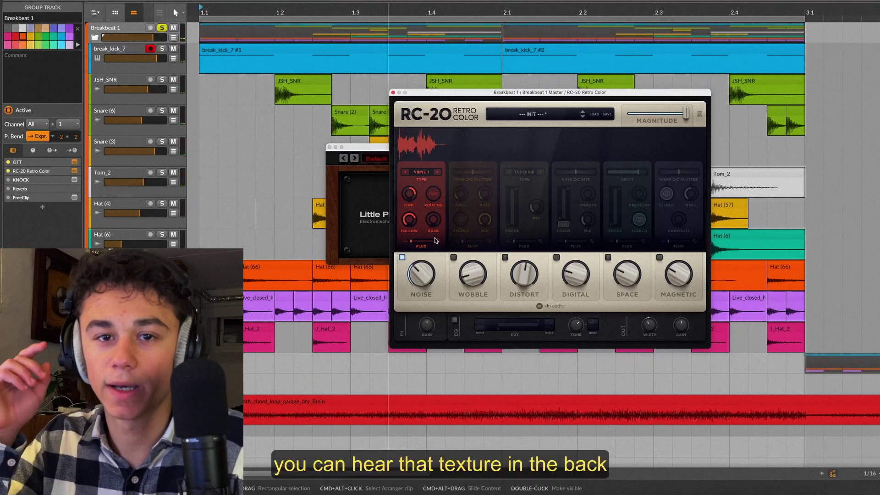
Step: Re-enable the RC-20 Distort, Digital and Magnetic layers and the EQ section
click(536, 212)
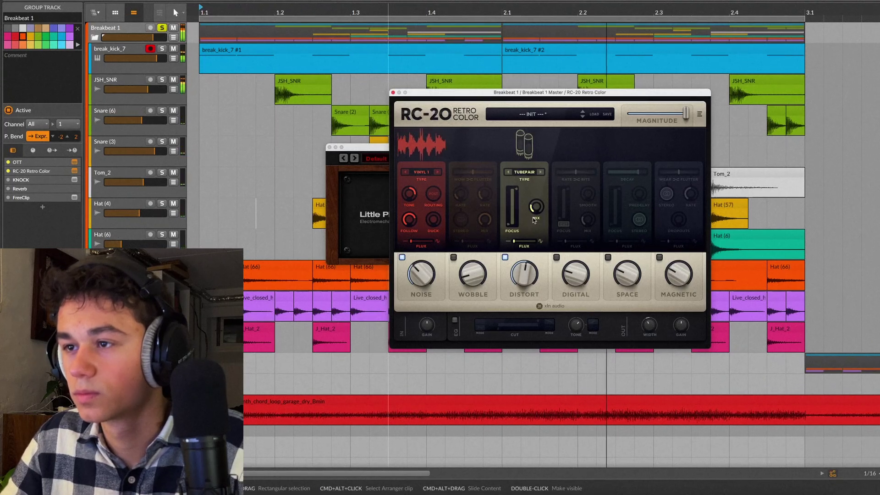
click(556, 257)
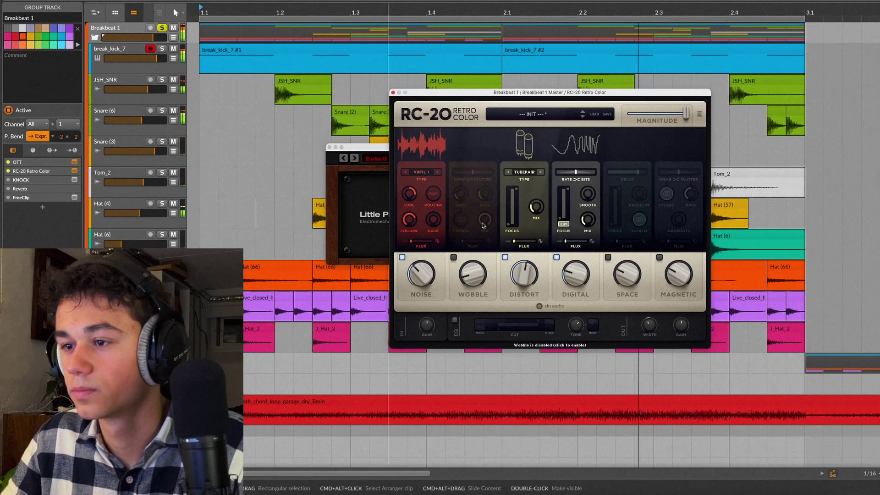
click(659, 257)
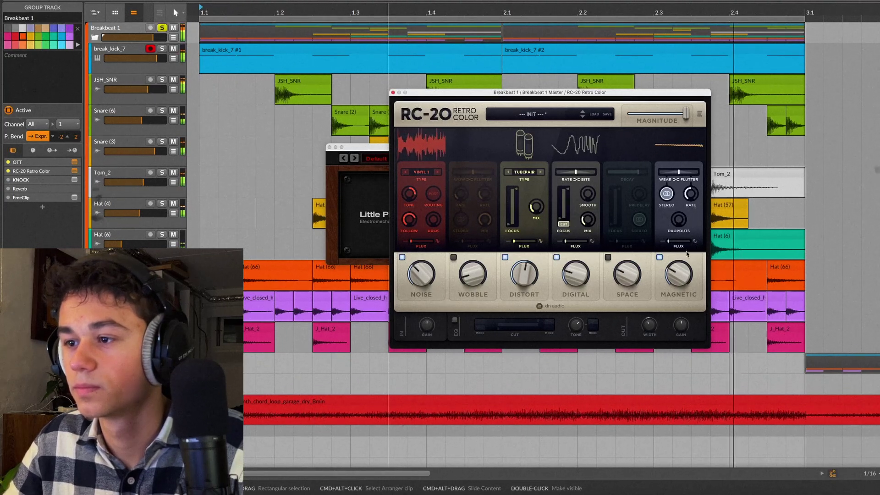
click(455, 320)
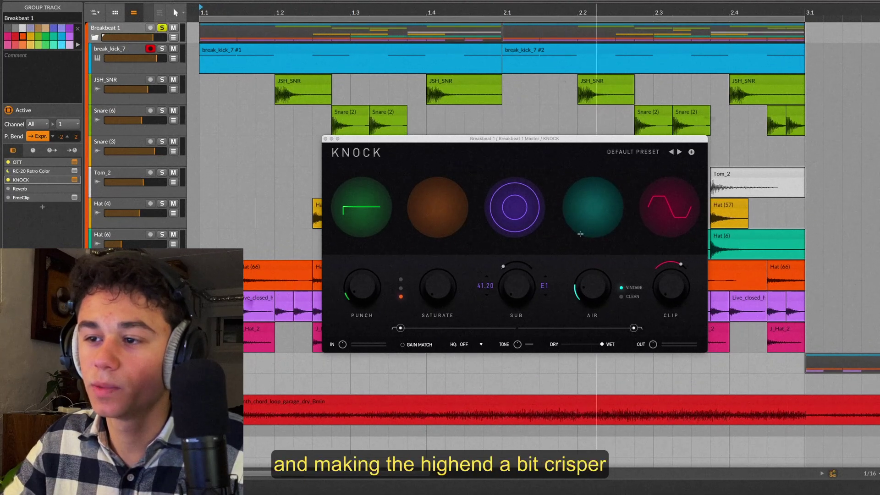
Step: Play the breakbeat through KNOCK, the reverb and the FreeClip clipper in turn
key(space)
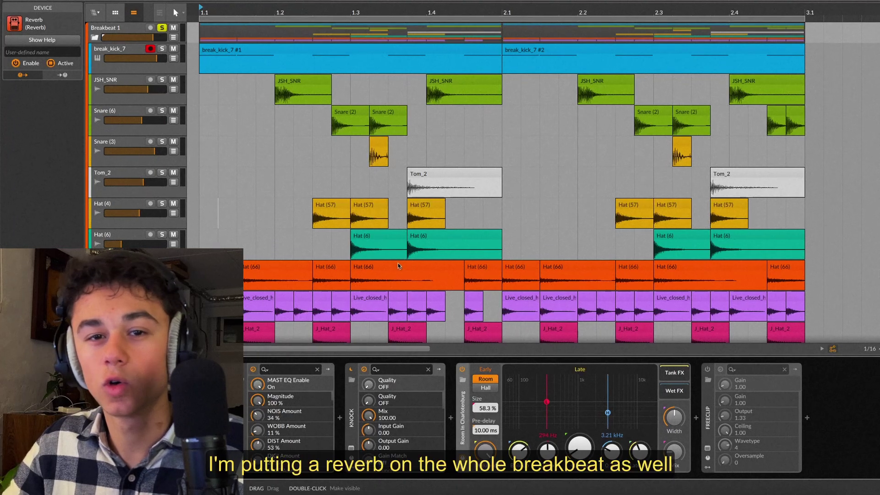
key(space)
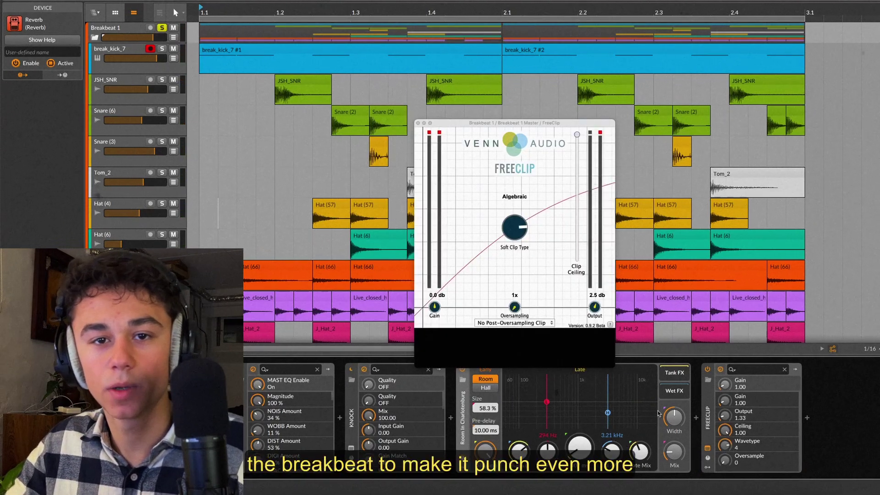
key(space)
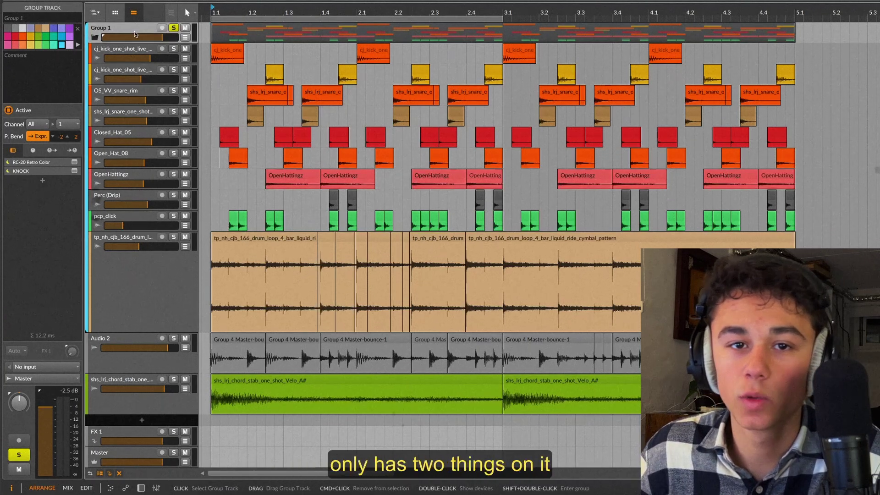
Step: Switch on RC-20 and KNOCK in Group 1 and replay the breakbeat with them active
key(space)
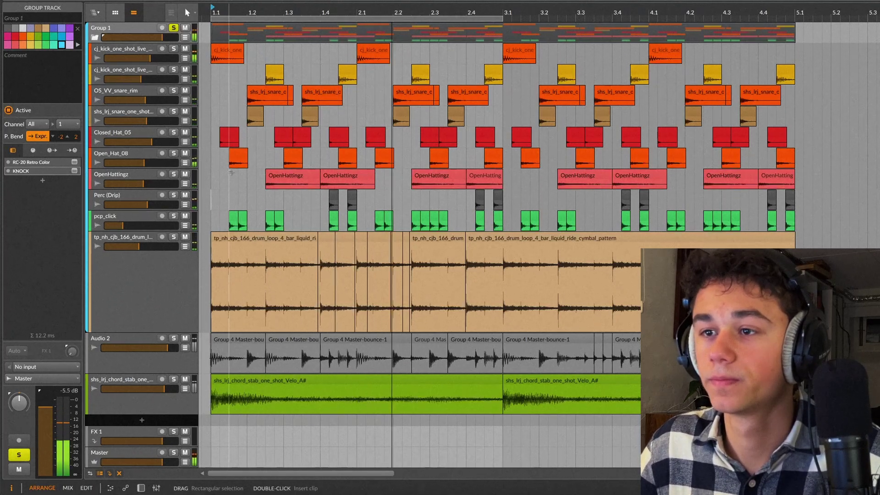
click(7, 163)
key(space)
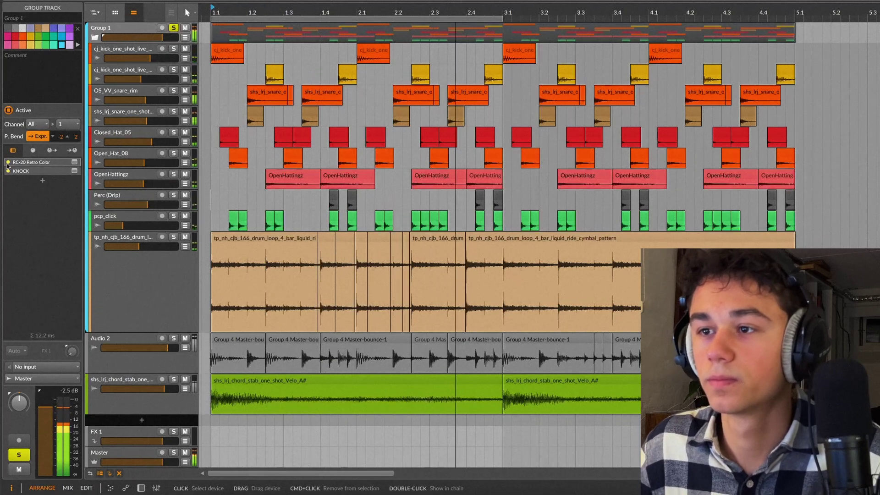
Step: Open the RC-20 and KNOCK windows, then A/B the group with KNOCK bypassed and re-enabled
click(74, 163)
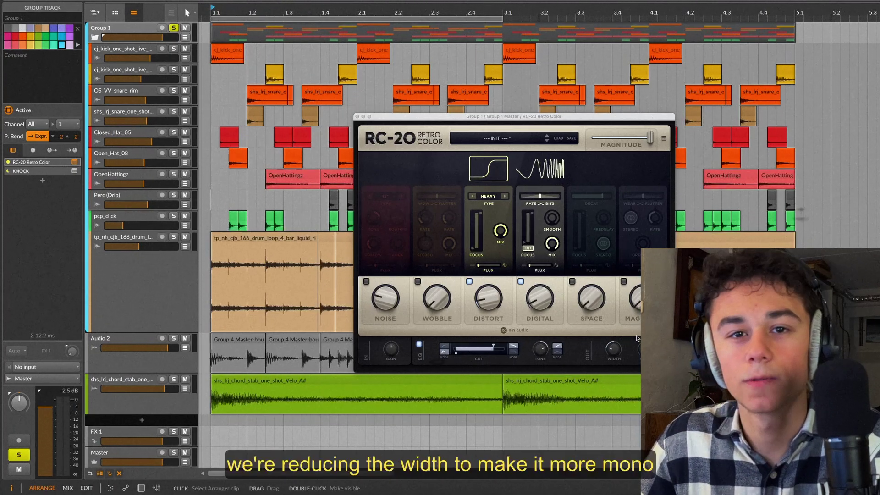
key(space)
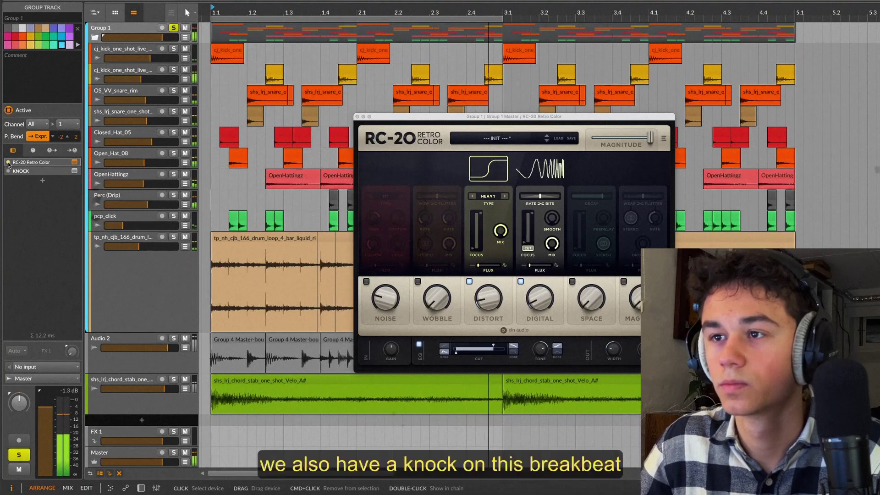
click(8, 170)
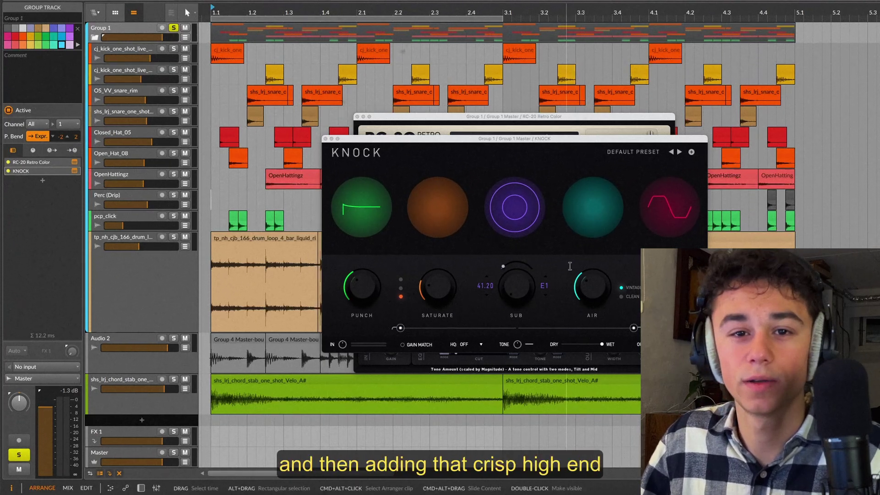
click(8, 171)
click(8, 170)
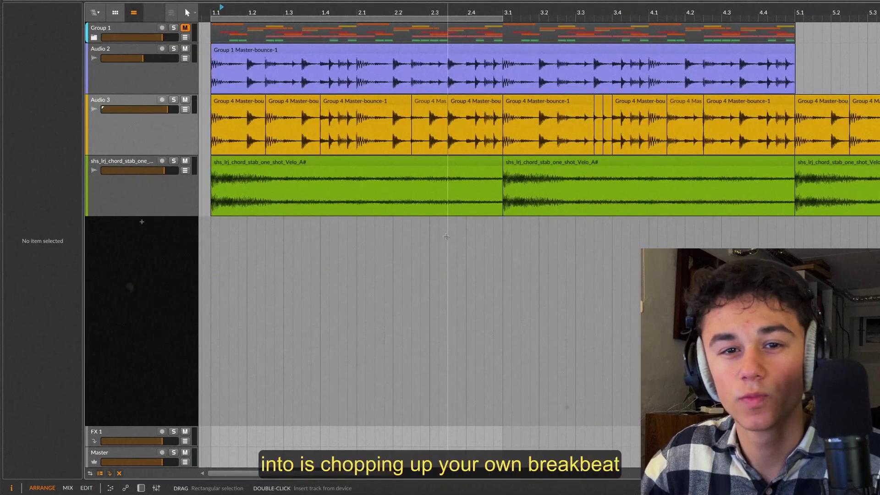
Step: Solo the Audio 2 bounced breakbeat and play it from bar 1.1
click(173, 48)
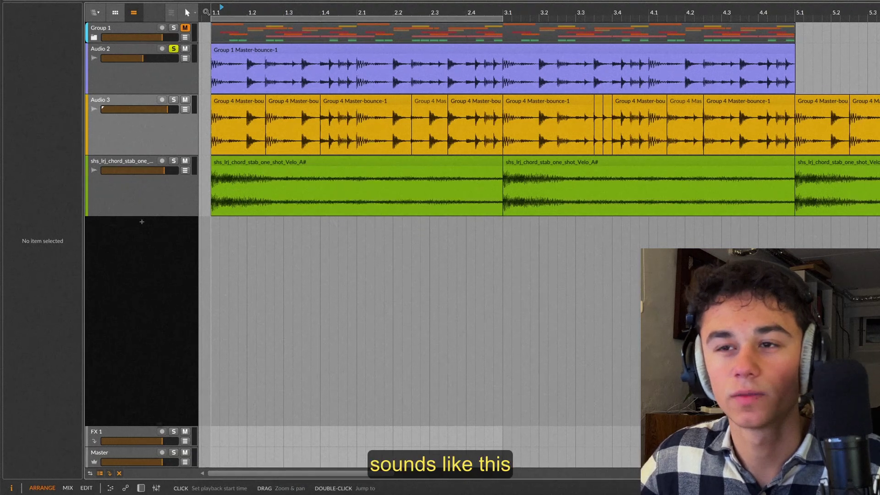
click(209, 7)
key(space)
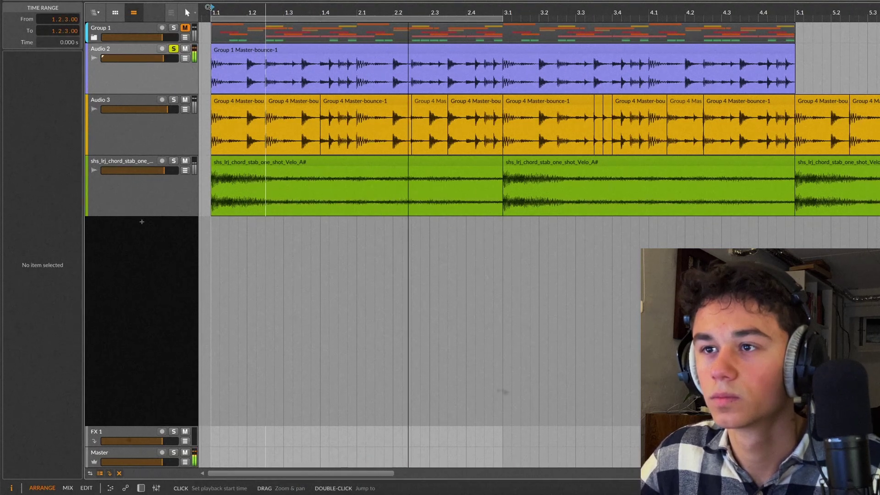
Step: Stop playback, then solo Audio 3's chopped breakbeat instead and play it
key(space)
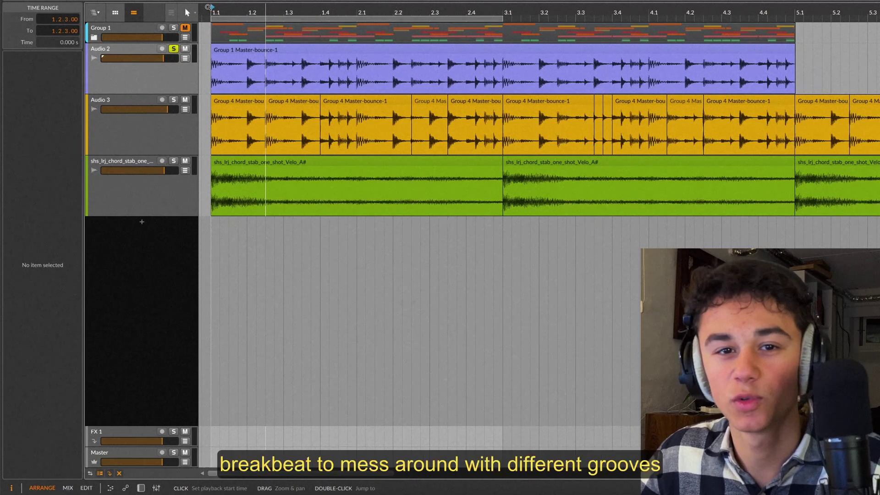
key(s)
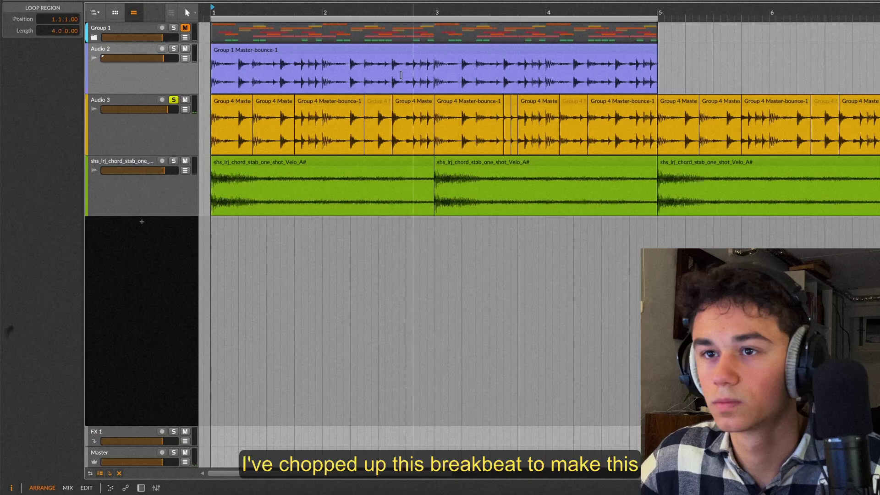
key(space)
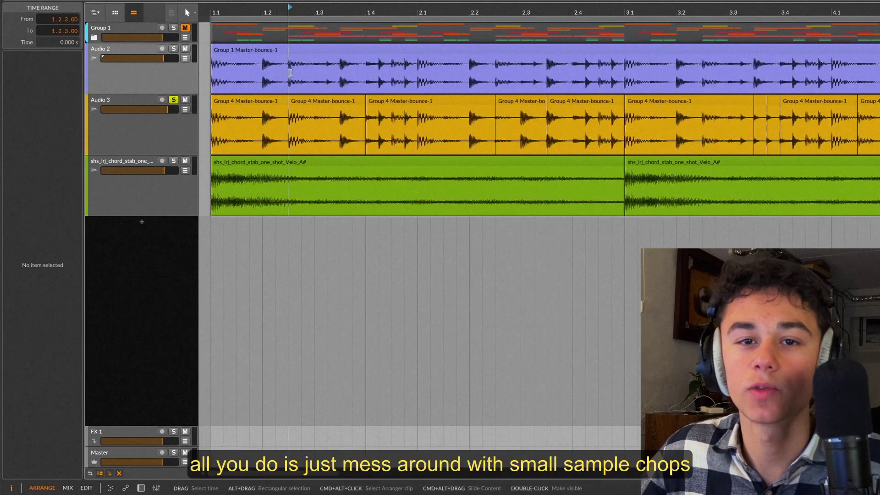
Step: Duplicate two short slices of Audio 2, including a one-beat slice near bar 2.1.3, onto later beats with Ctrl+D
drag(290, 72, 212, 72)
key(ctrl+d)
click(392, 74)
drag(445, 80, 495, 81)
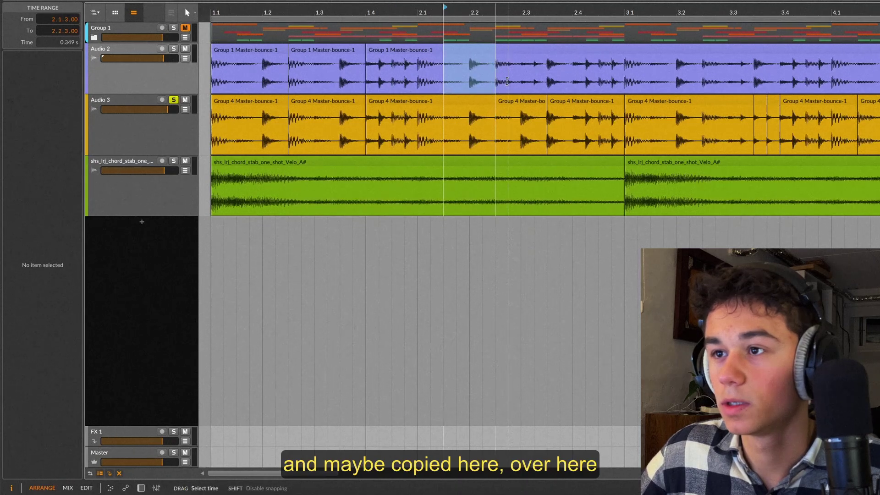
key(ctrl+d)
click(586, 72)
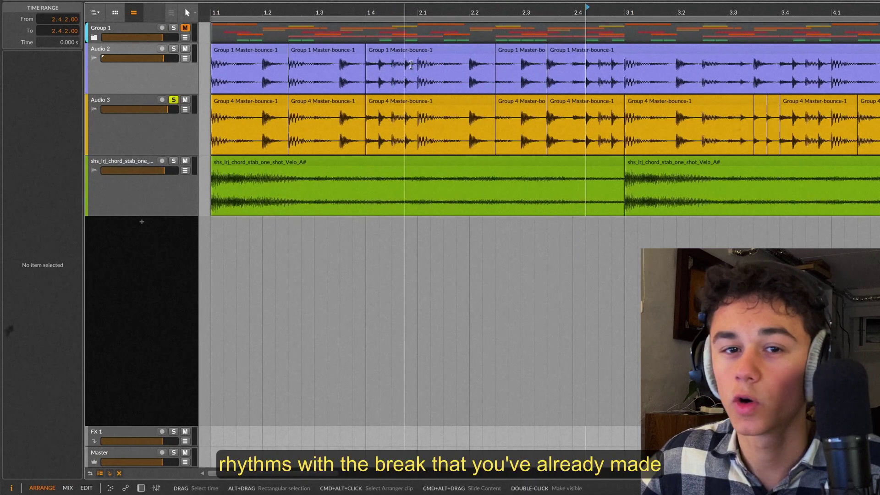
Step: Solo Audio 2 and audition the rearranged groove around bars 3.3 to 4.1
key(s)
key(space)
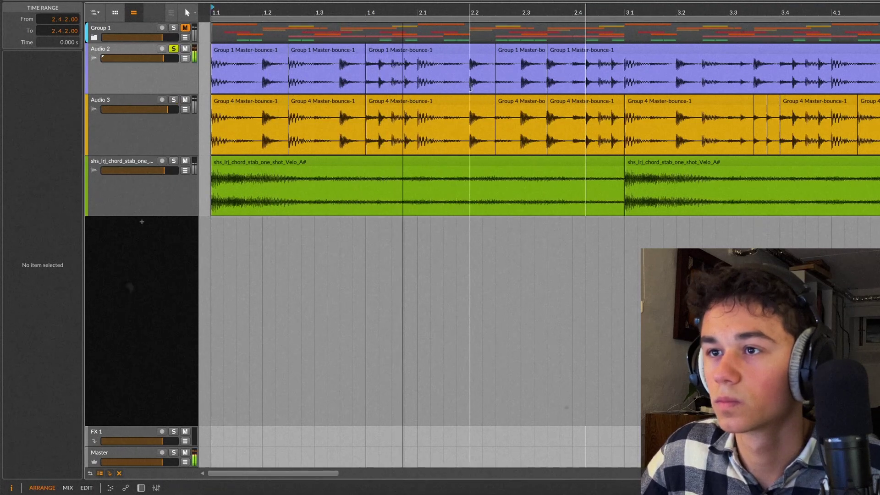
mouse_move(679, 83)
mouse_down()
mouse_move(780, 85)
mouse_move(742, 92)
mouse_move(739, 104)
mouse_up()
scroll(739, 105, right, 1)
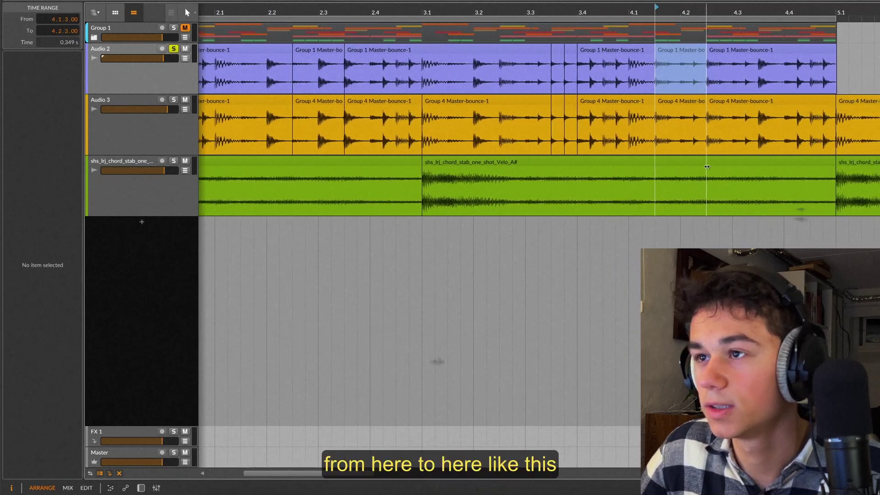
click(345, 8)
key(space)
click(587, 247)
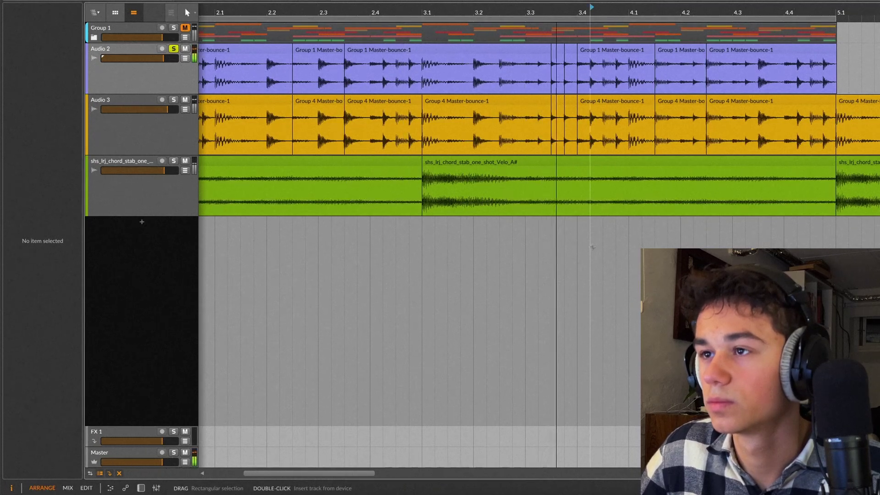
scroll(524, 225, down, 2)
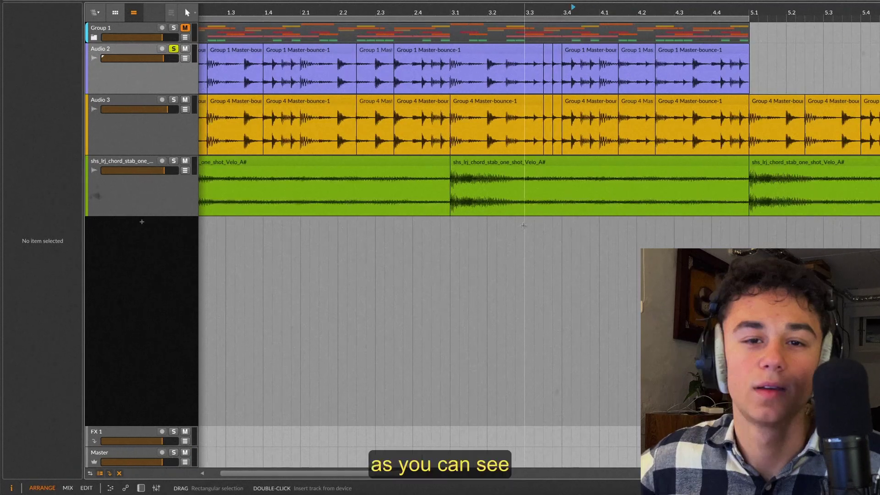